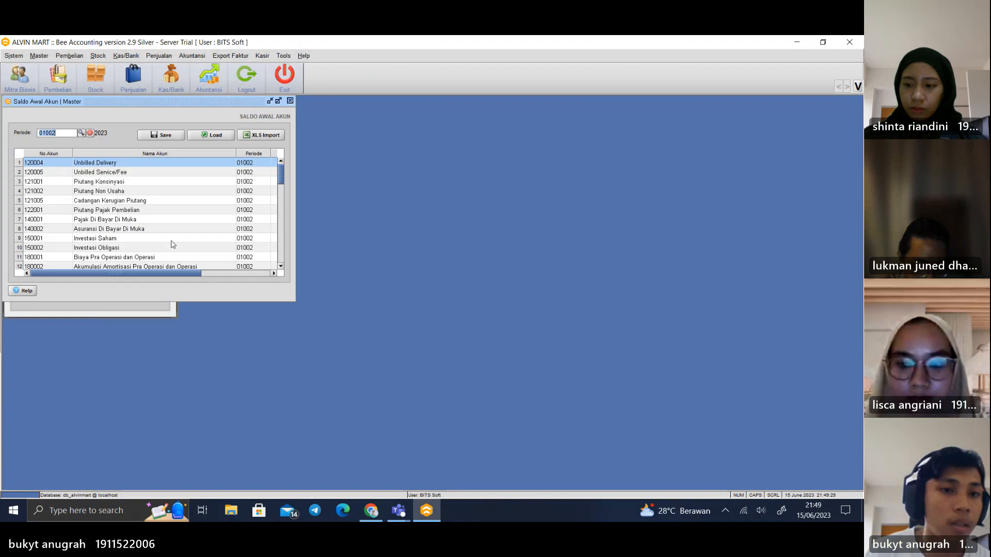
Close the Saldo Awal Akun window and review the list of registered partners in the Mitra Bisnis master
mouse_move(182, 271)
mouse_down()
mouse_move(250, 271)
mouse_move(178, 271)
mouse_up()
click(290, 100)
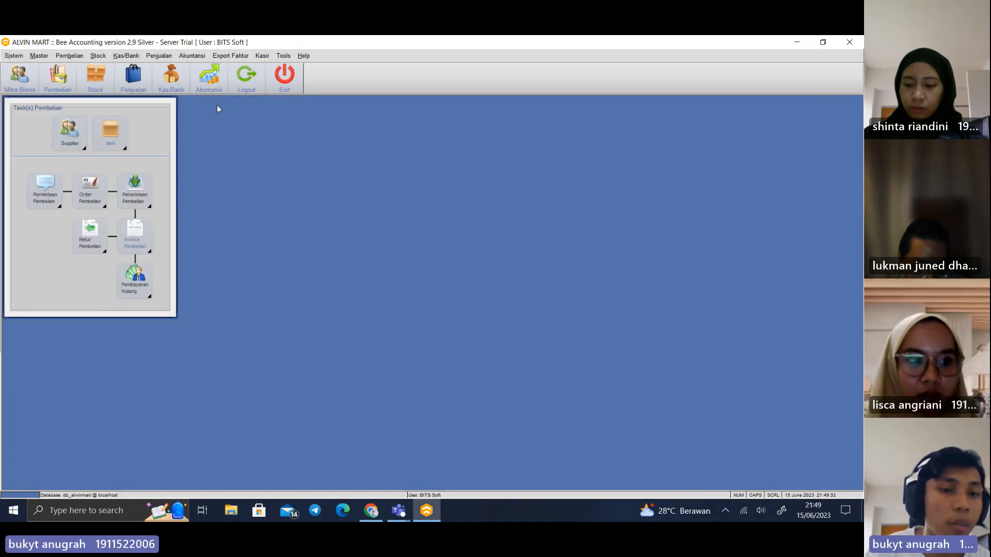
click(39, 56)
mouse_move(67, 70)
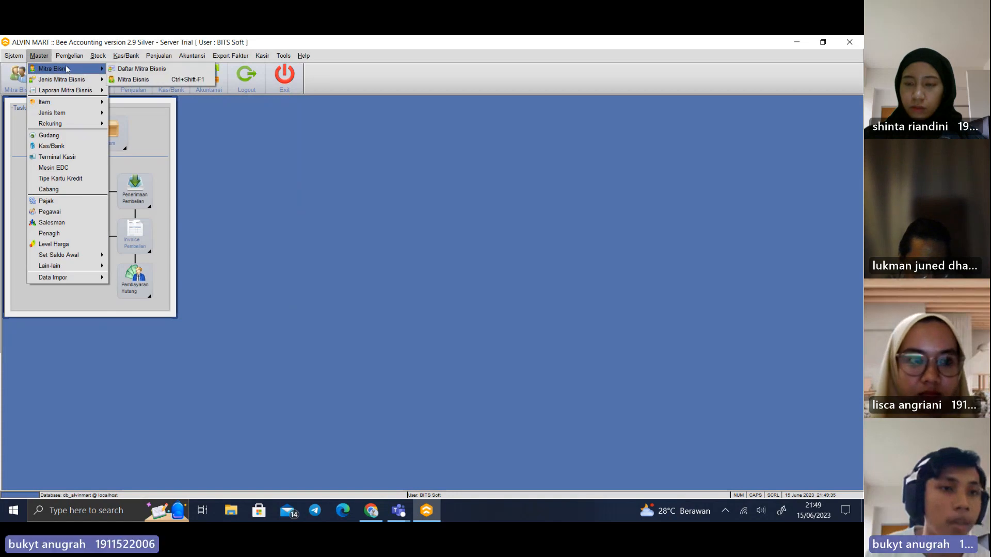
click(145, 79)
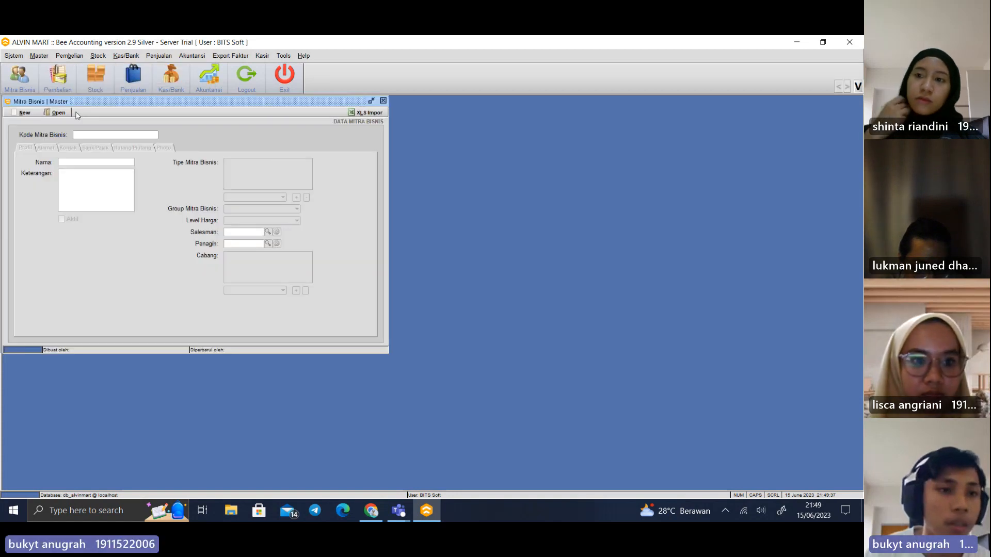
click(54, 113)
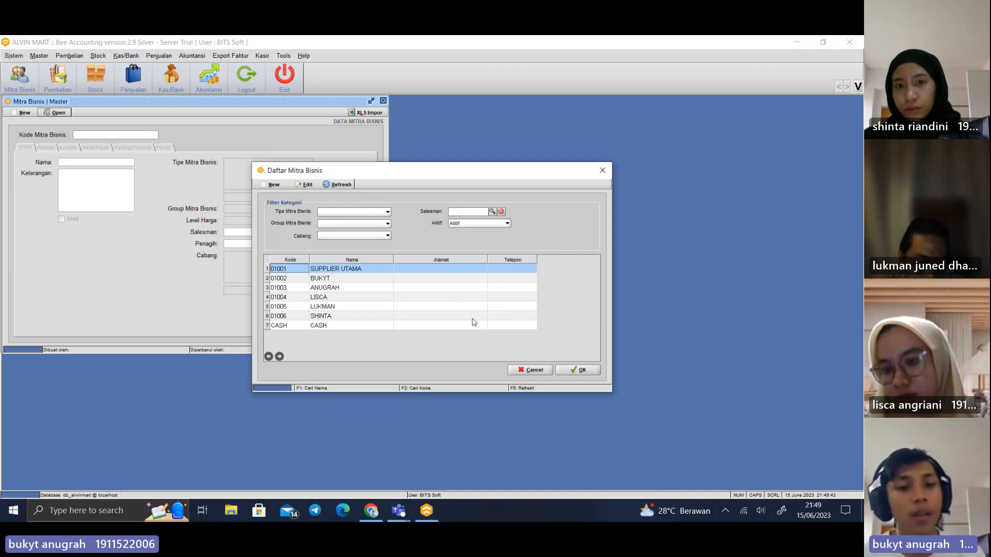
click(606, 171)
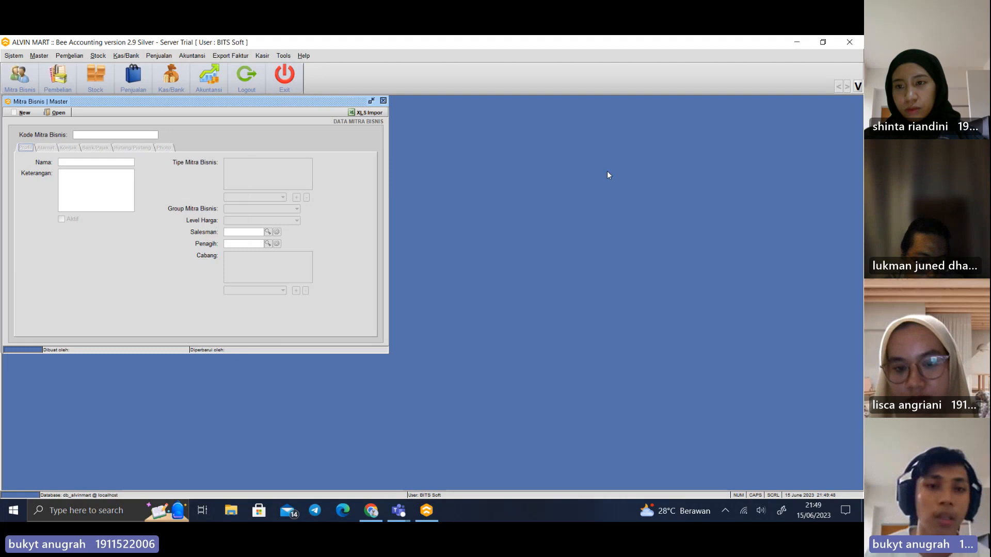
View the XLS import form for Mitra Bisnis data and close it
click(368, 112)
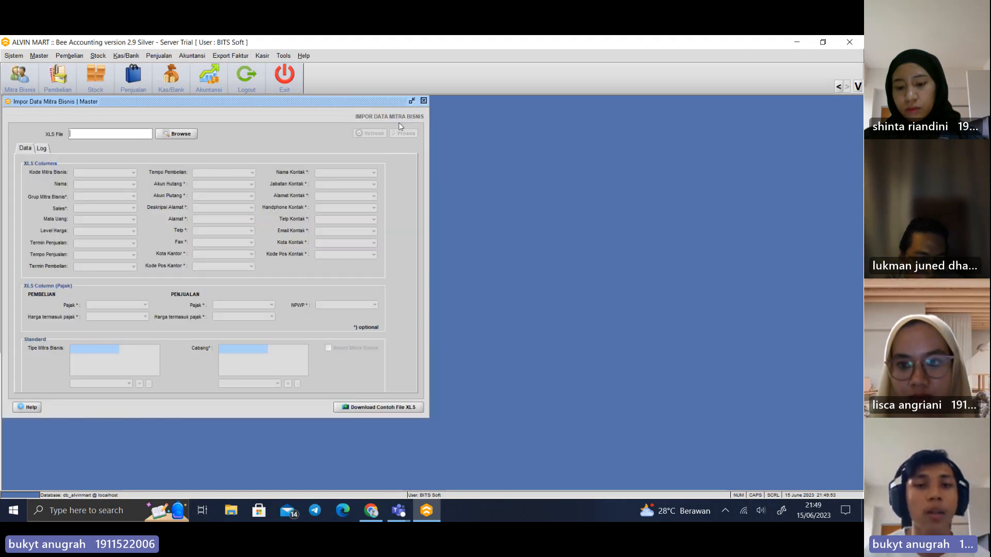
click(423, 102)
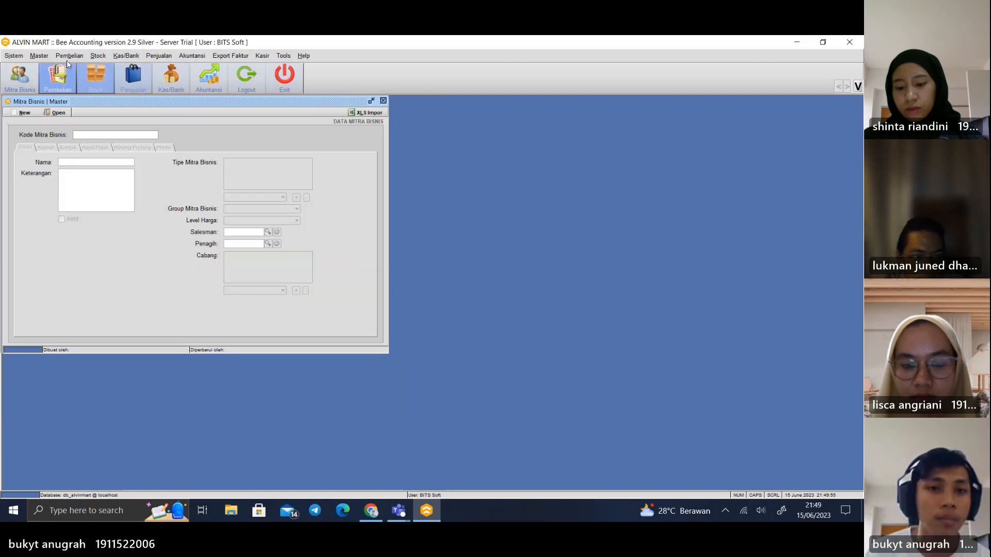
Open the Item master and look through the list of registered items
click(48, 57)
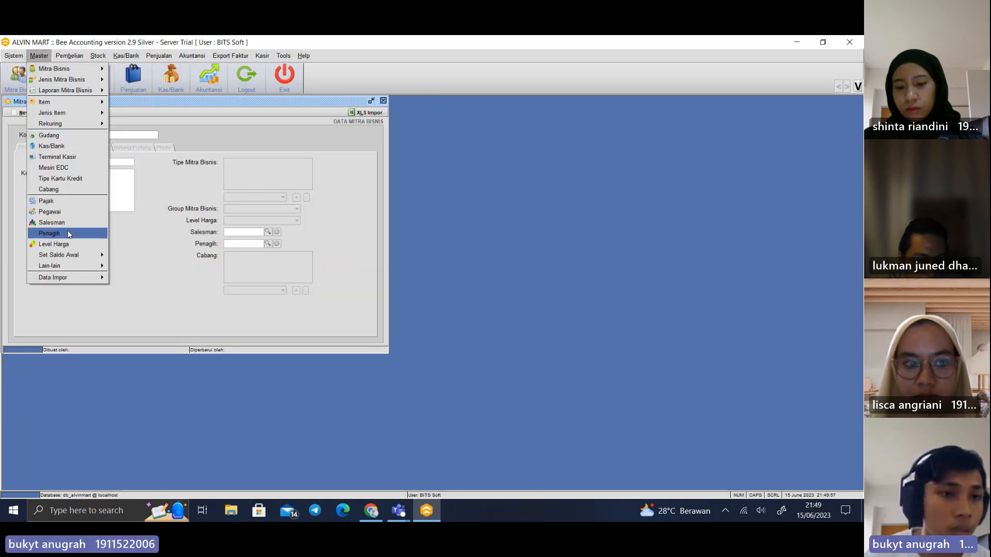
mouse_move(98, 102)
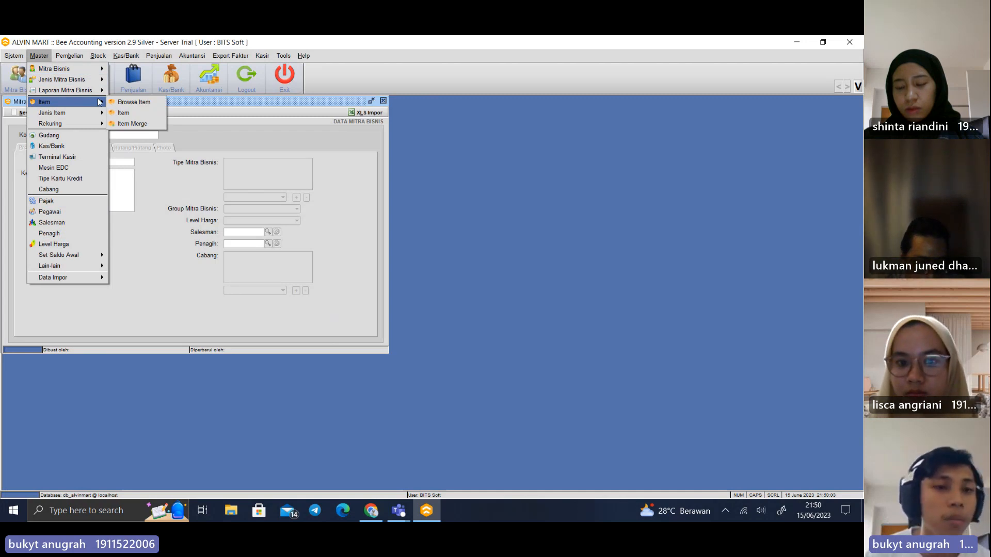
click(145, 114)
click(58, 113)
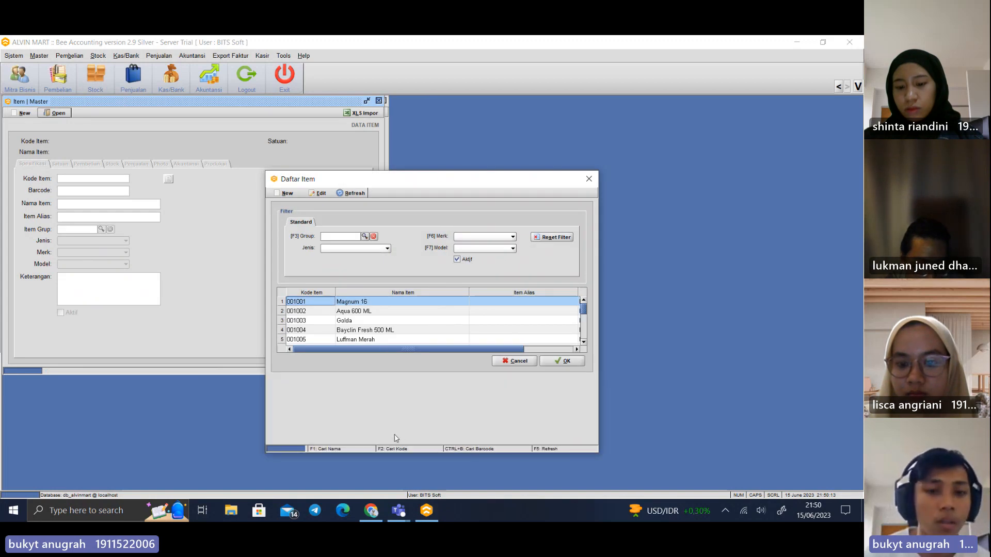
scroll(369, 314, down, 1)
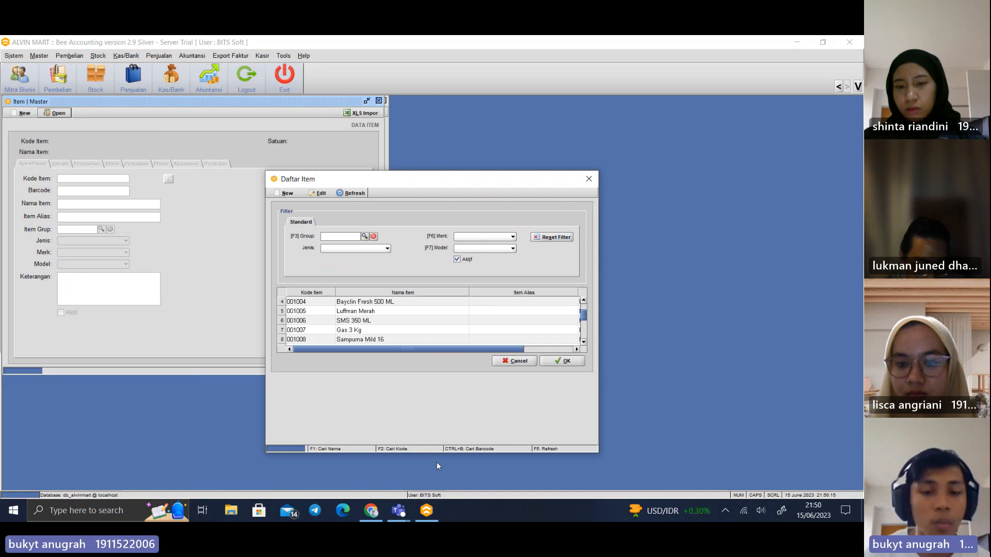
drag(437, 455, 458, 355)
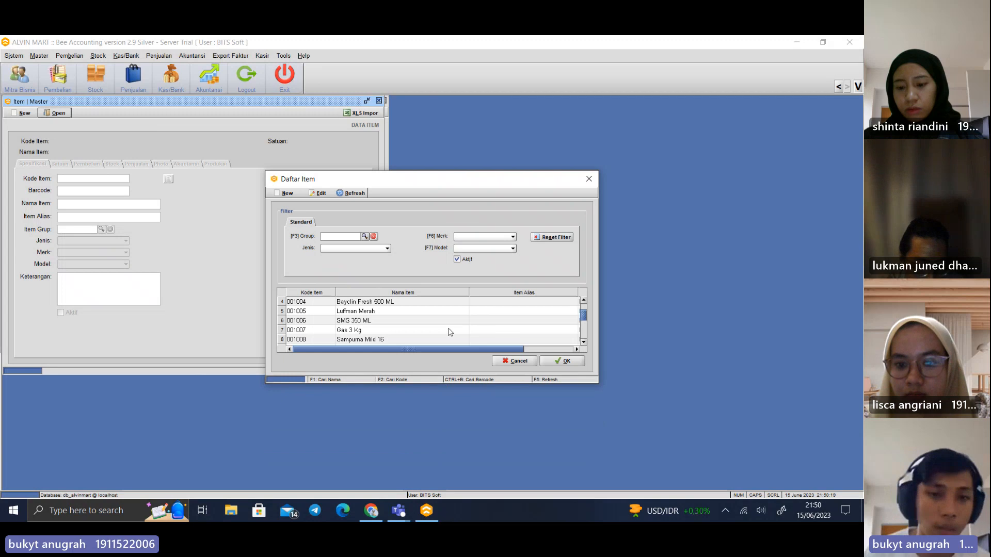
scroll(496, 325, up, 1)
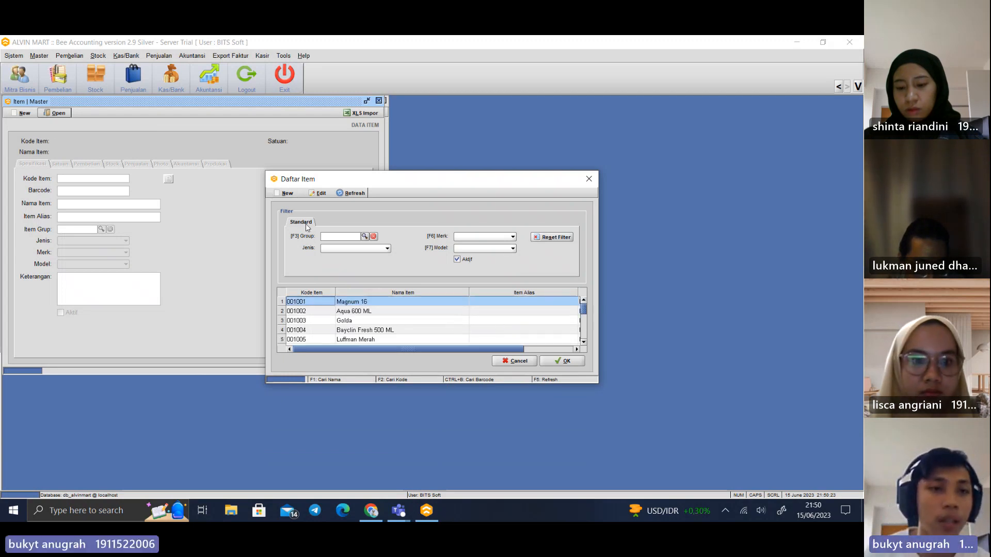
Start a new item record and review its unit settings and the Retail, Partai kecil and Grosir selling-price levels
click(288, 193)
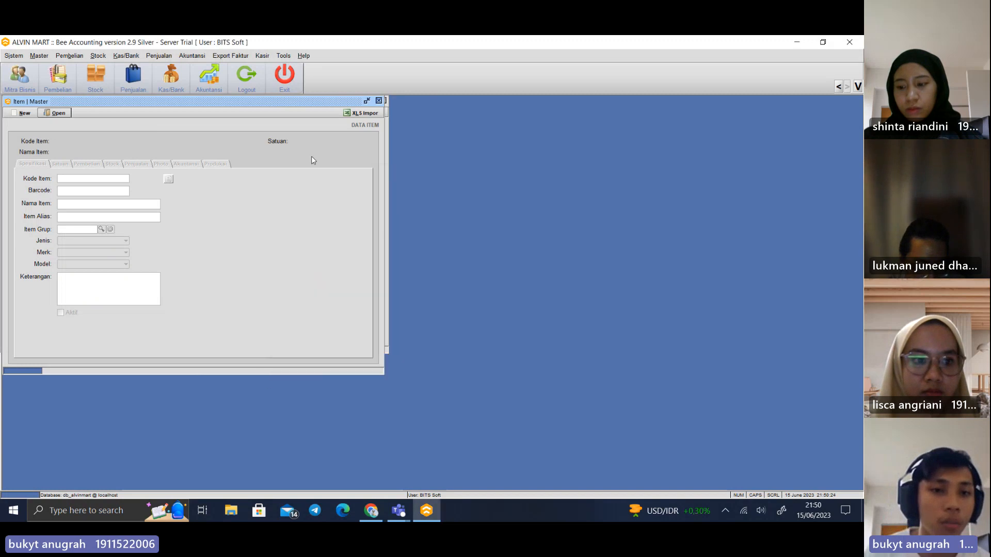
click(77, 204)
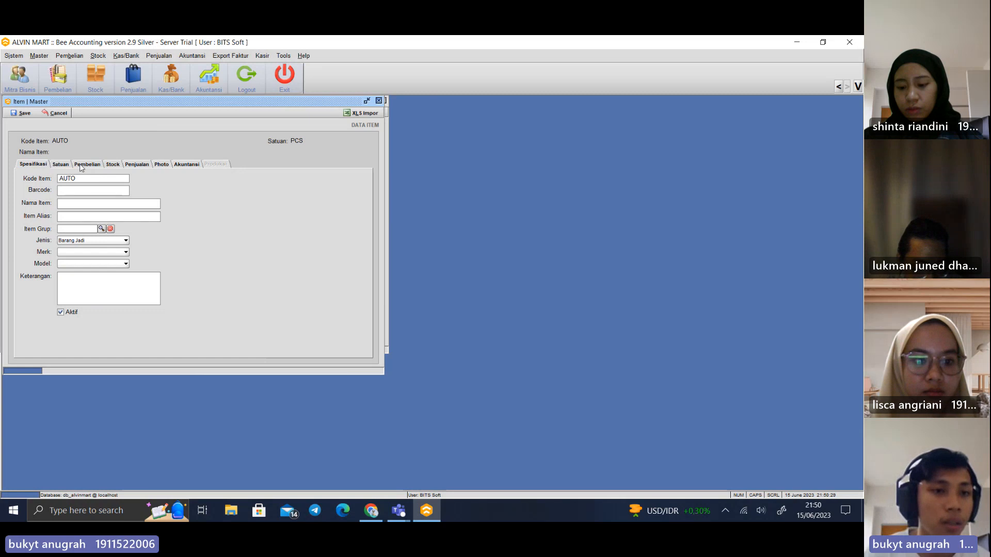
click(60, 164)
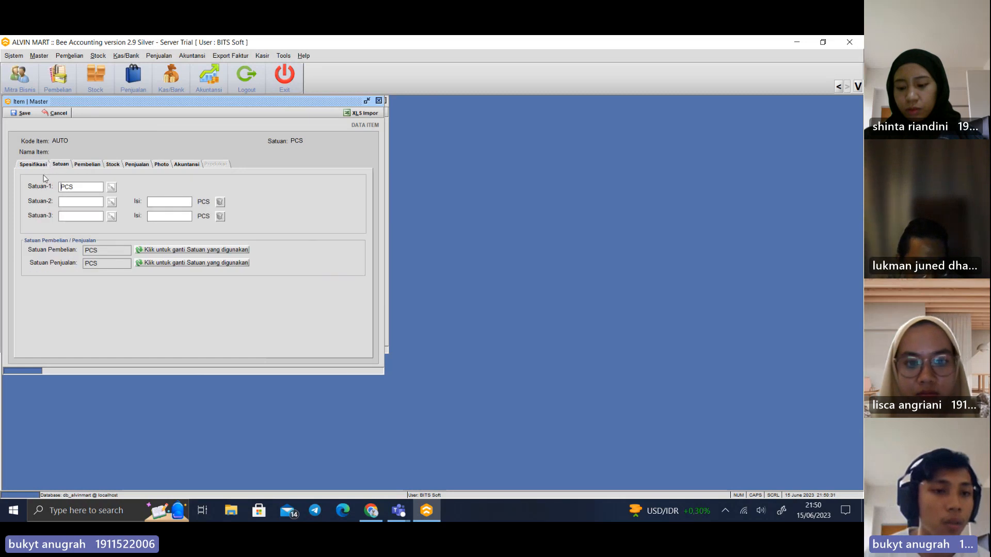
click(143, 166)
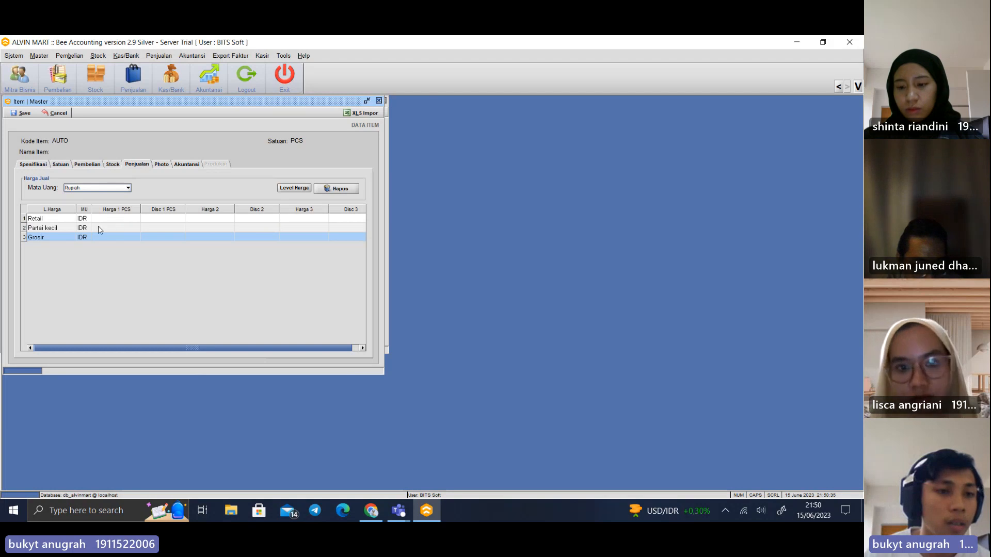
click(56, 227)
click(53, 239)
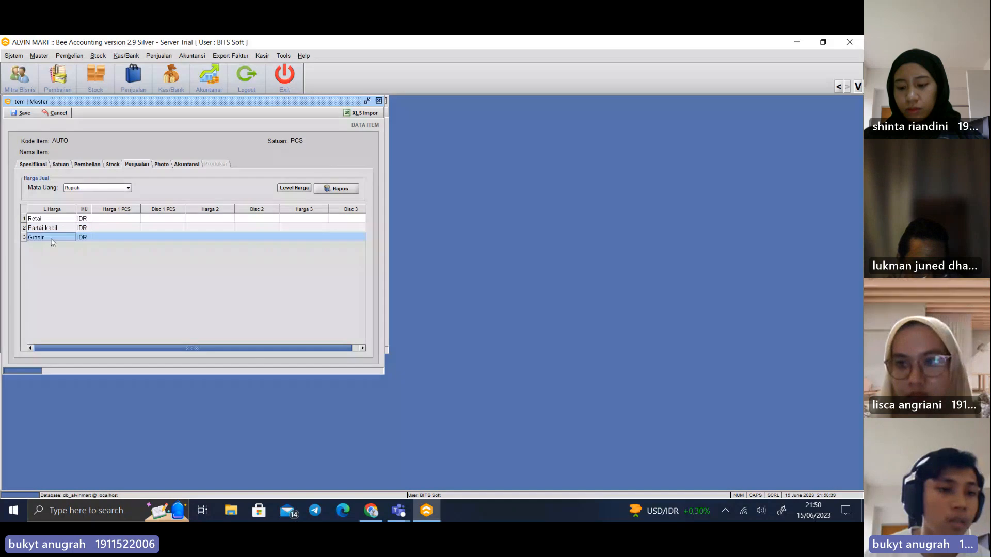
click(116, 218)
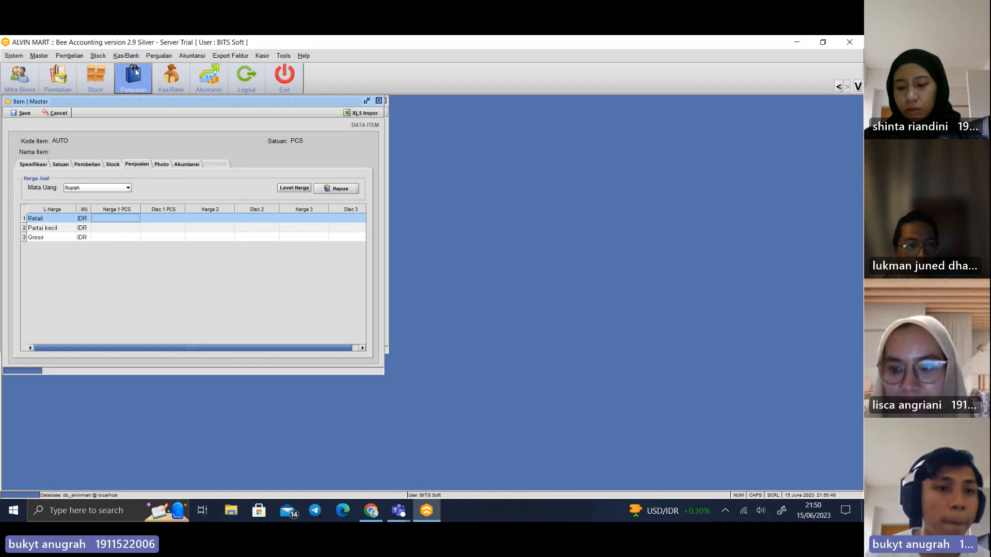
Review the warehouses in the Gudang master and close it
click(39, 55)
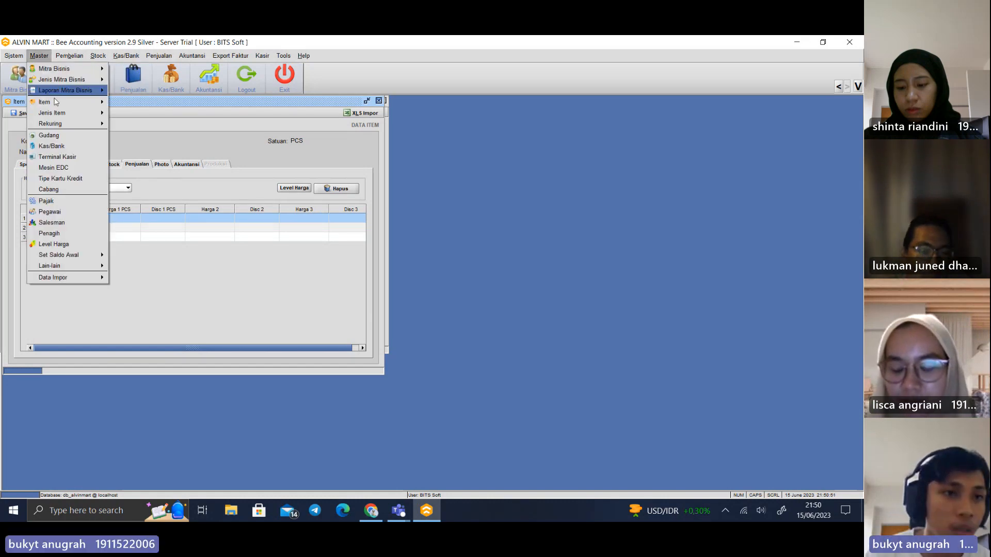
click(63, 139)
drag(149, 107, 389, 164)
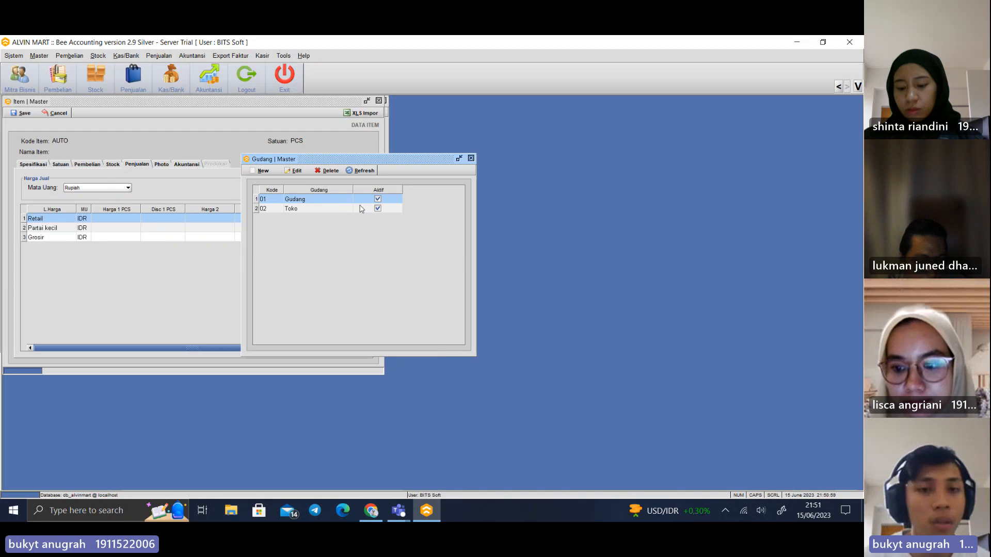
click(471, 157)
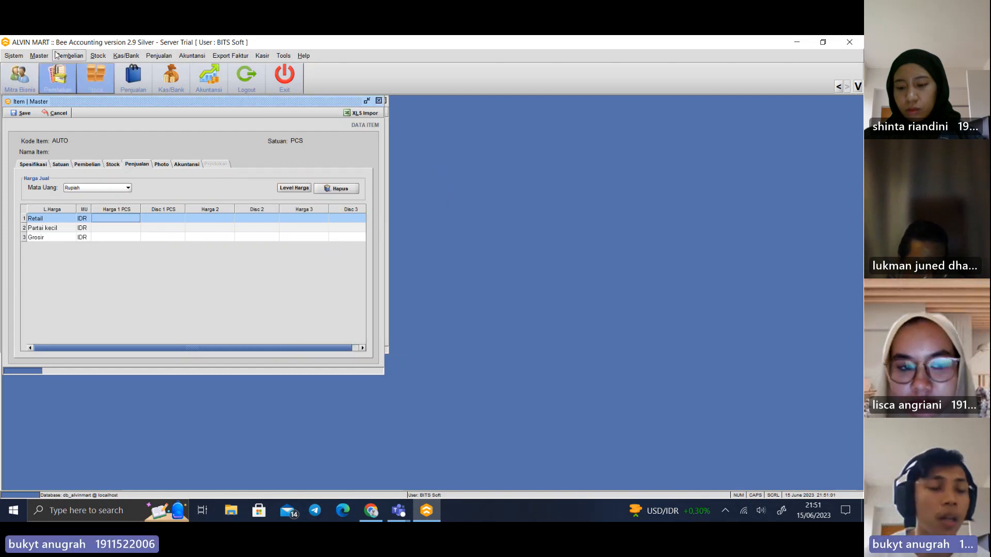
Review the employee list in the Pegawai master and close it
click(39, 56)
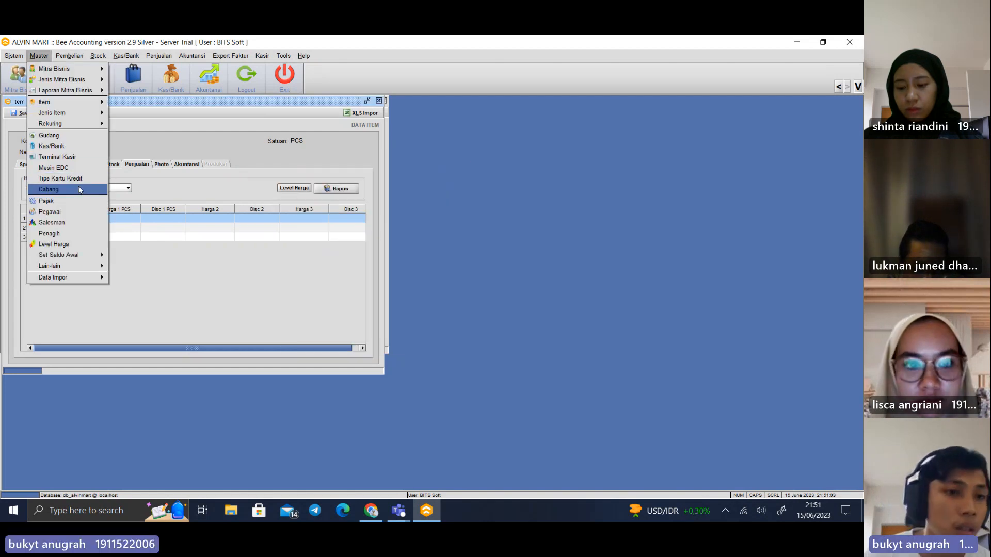
click(79, 211)
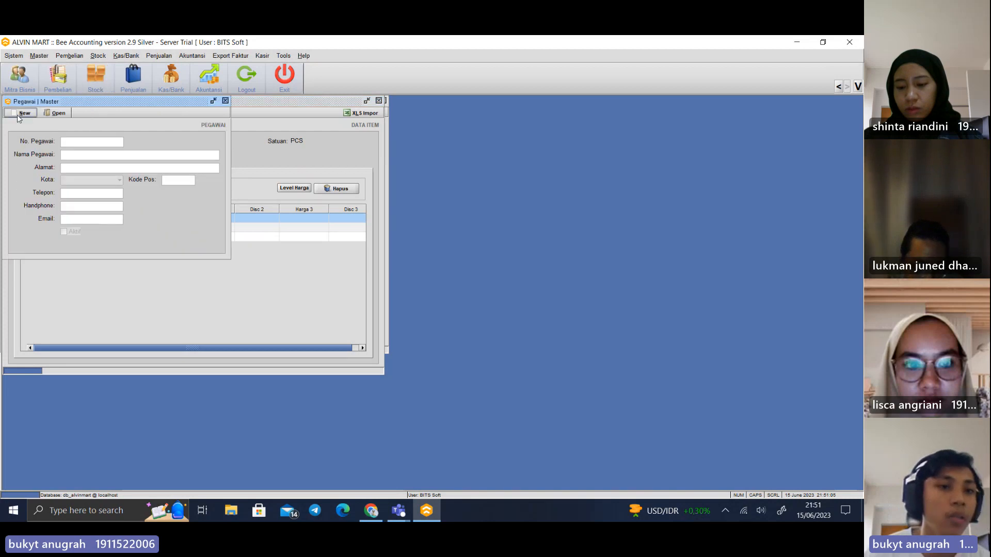
click(54, 112)
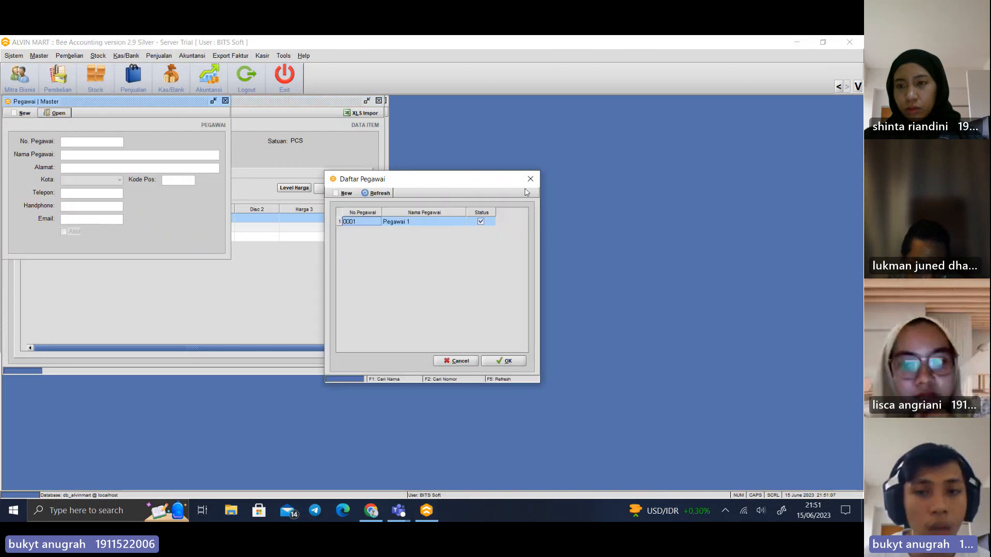
click(530, 178)
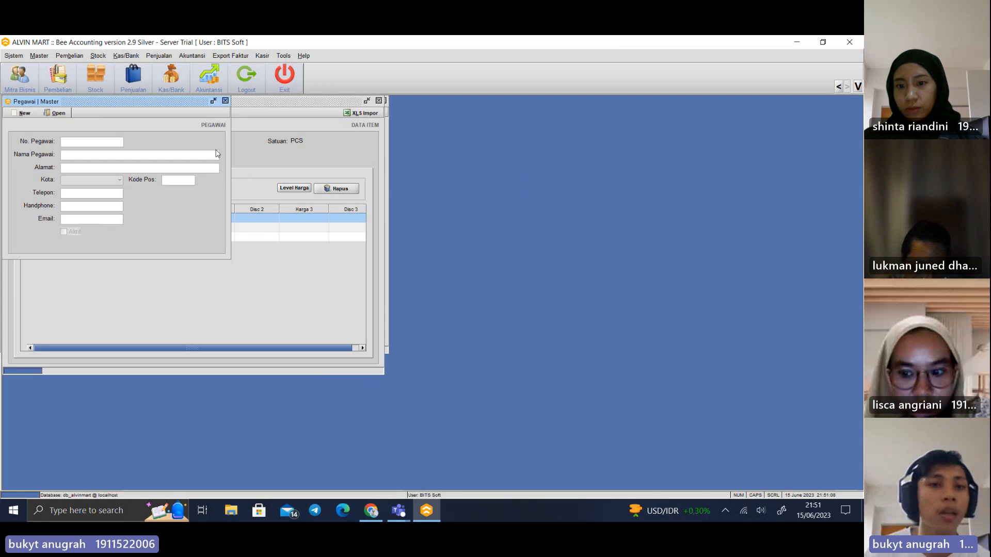
click(225, 101)
View the Impor Data Item form, close it, and look over the available data import types
click(38, 55)
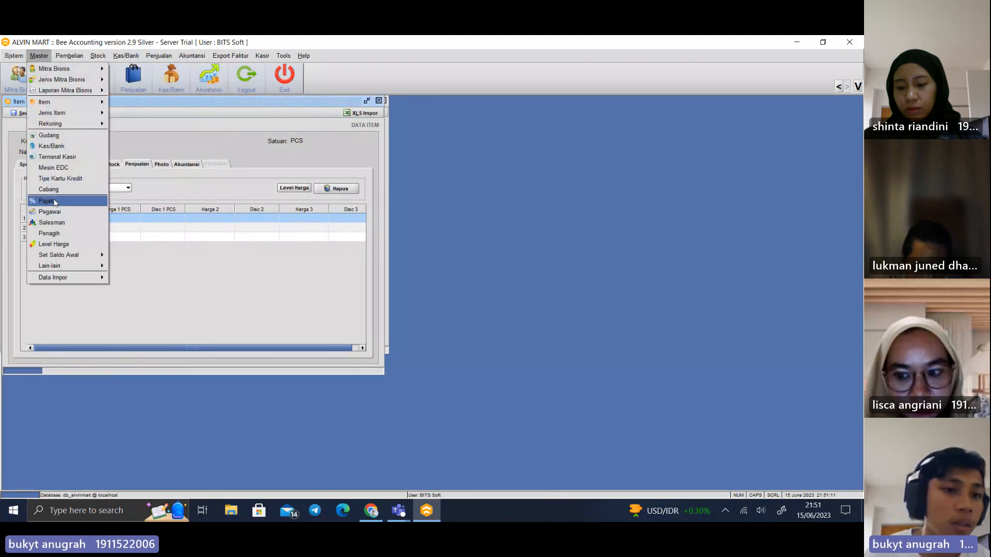
mouse_move(73, 265)
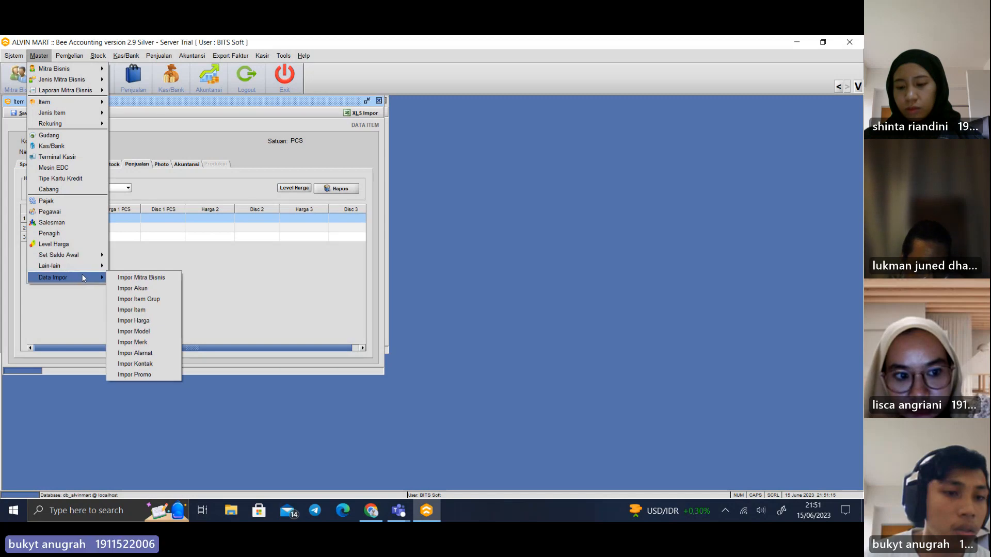
click(152, 309)
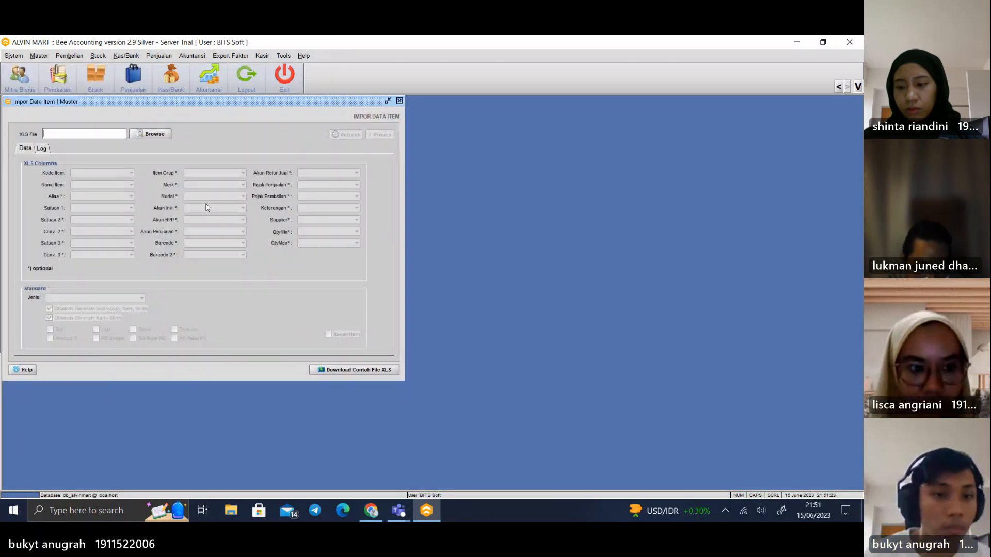
click(400, 101)
click(39, 56)
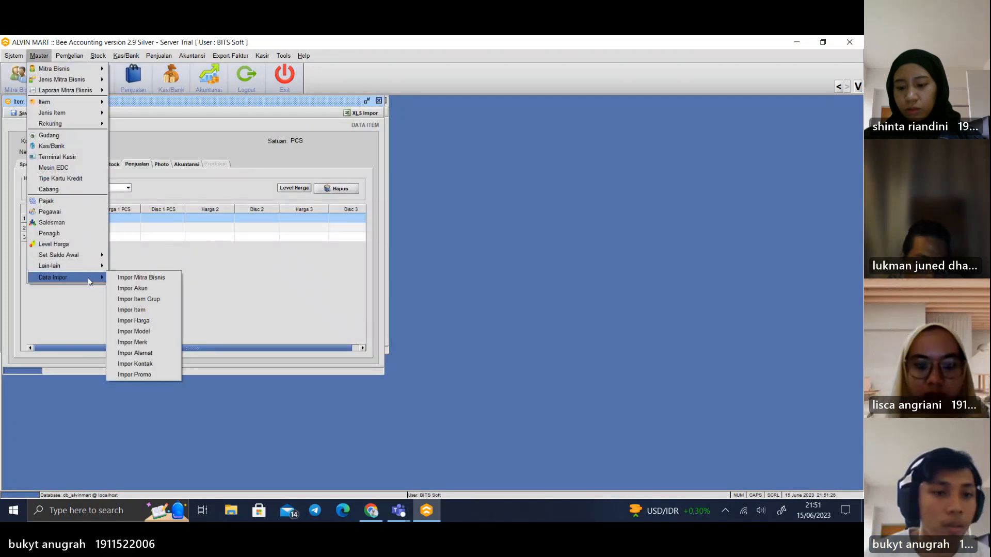
Open the Pembelian transaction form and examine the list of recorded purchases
mouse_move(66, 61)
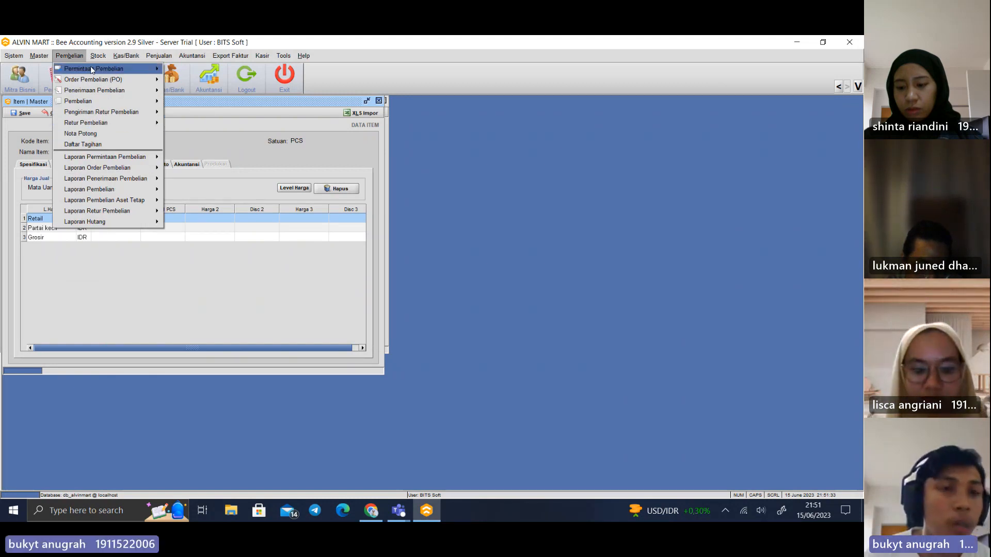
mouse_move(109, 103)
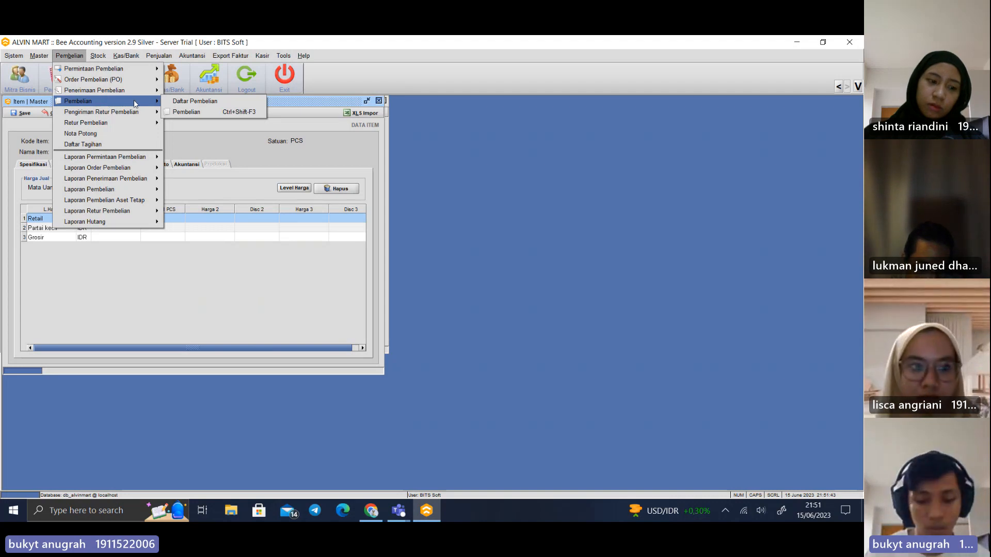
click(195, 118)
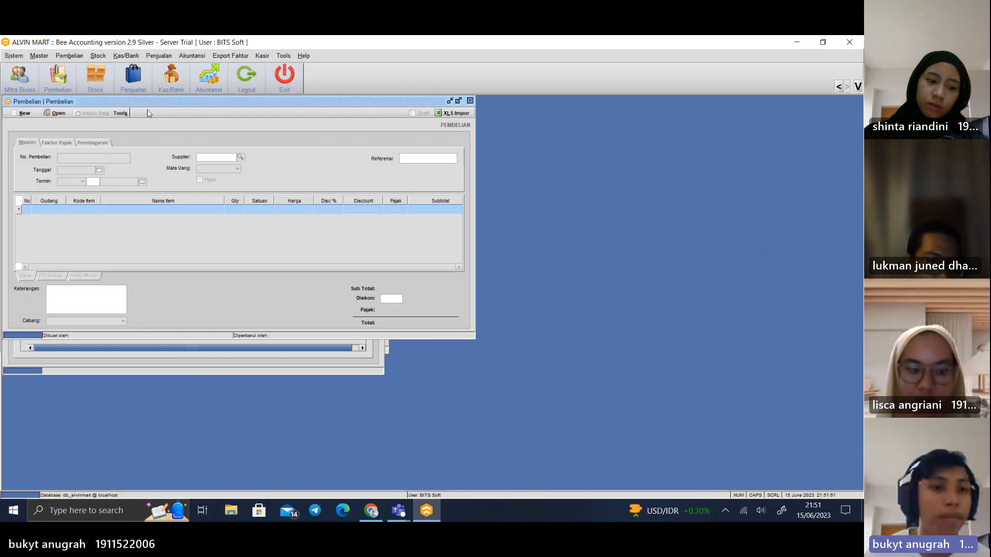
drag(151, 101, 328, 123)
click(234, 136)
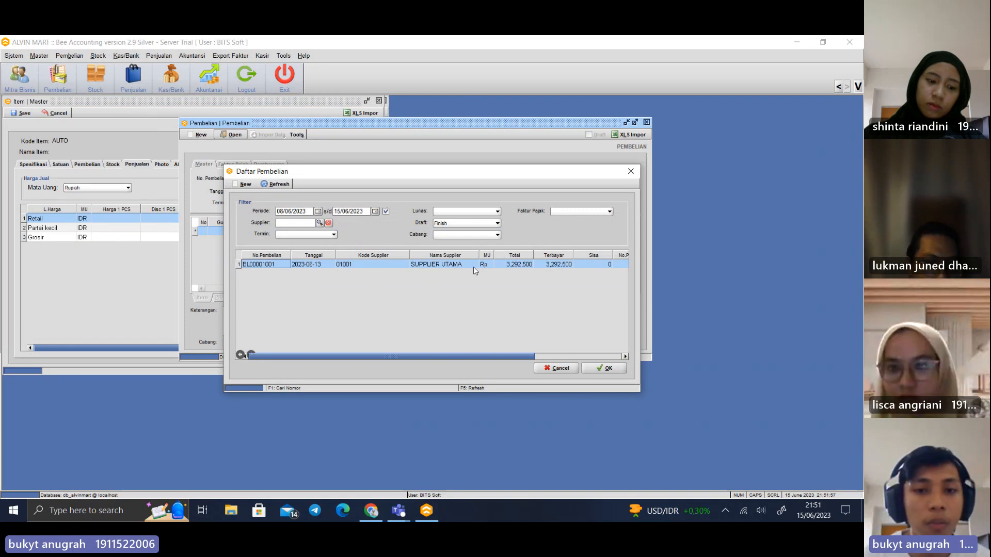
drag(497, 356, 440, 356)
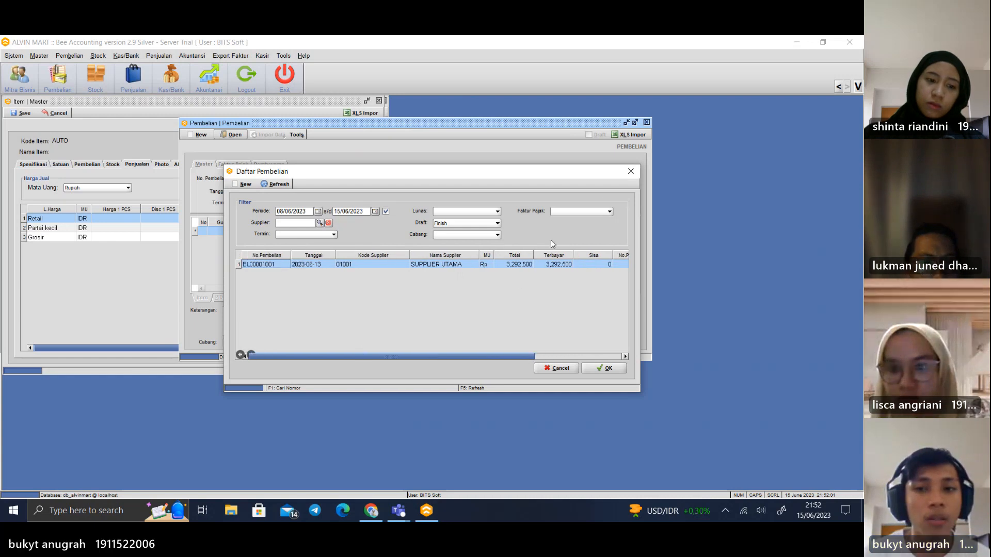
Close the purchase list and start a new purchase with Aqua 600 ML for the Toko warehouse
click(632, 171)
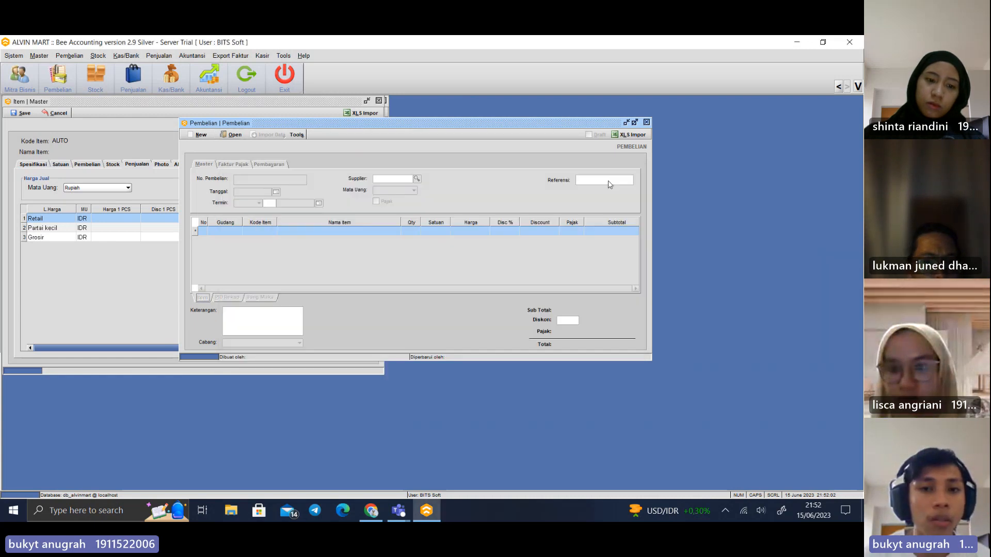
click(201, 136)
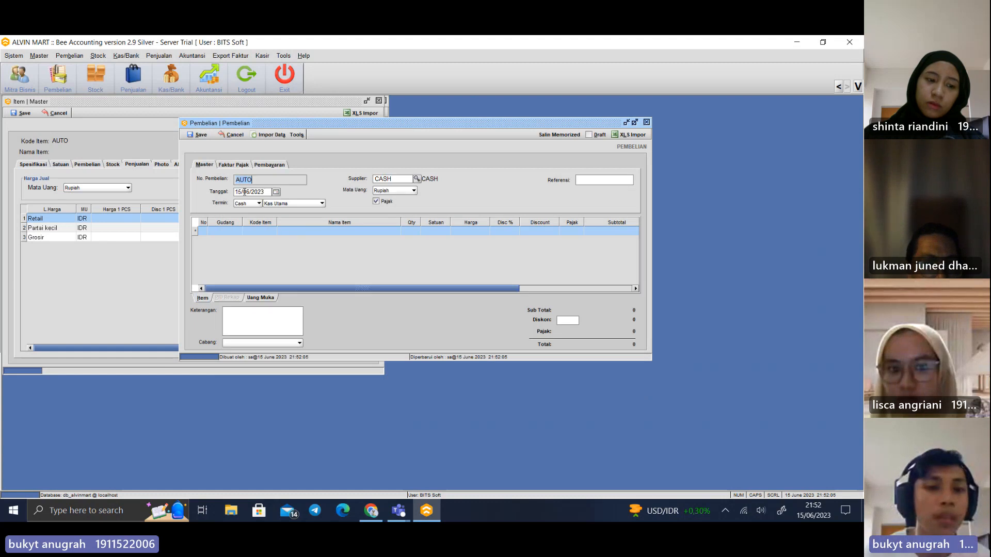
click(227, 233)
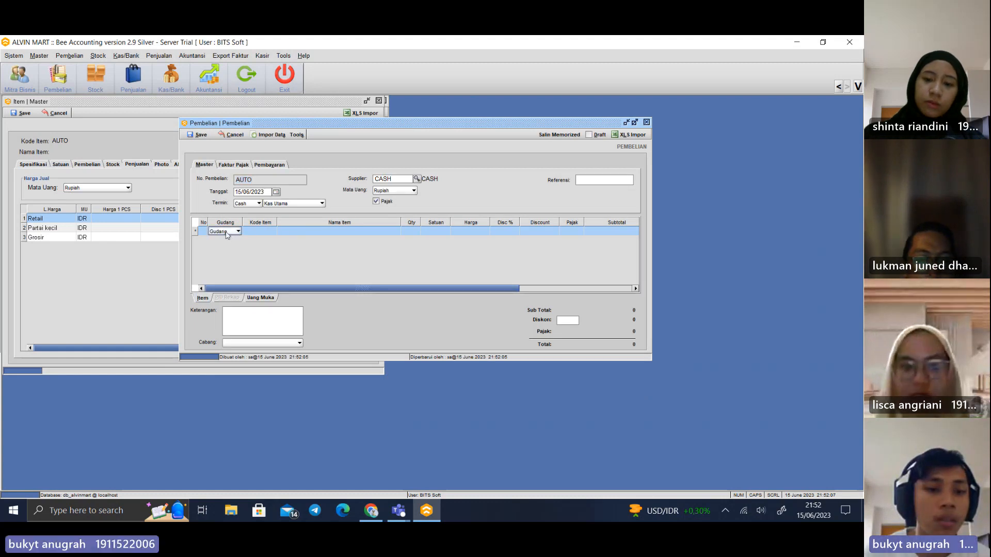
click(227, 232)
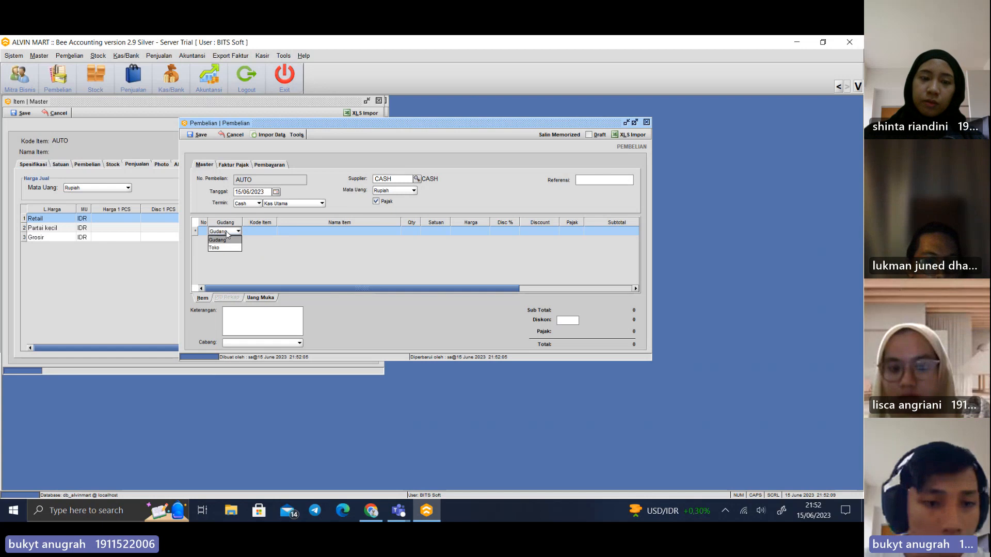
click(225, 248)
click(264, 231)
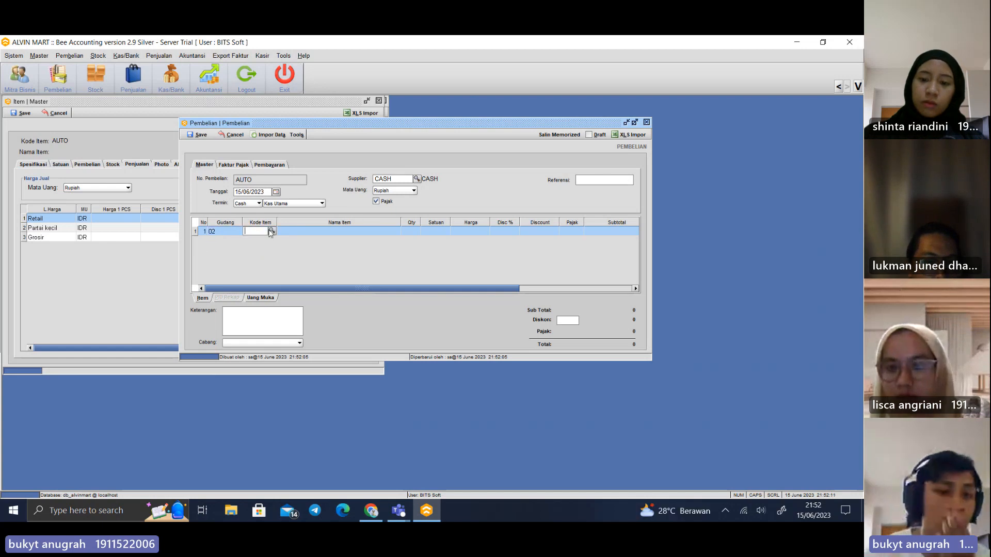
click(272, 232)
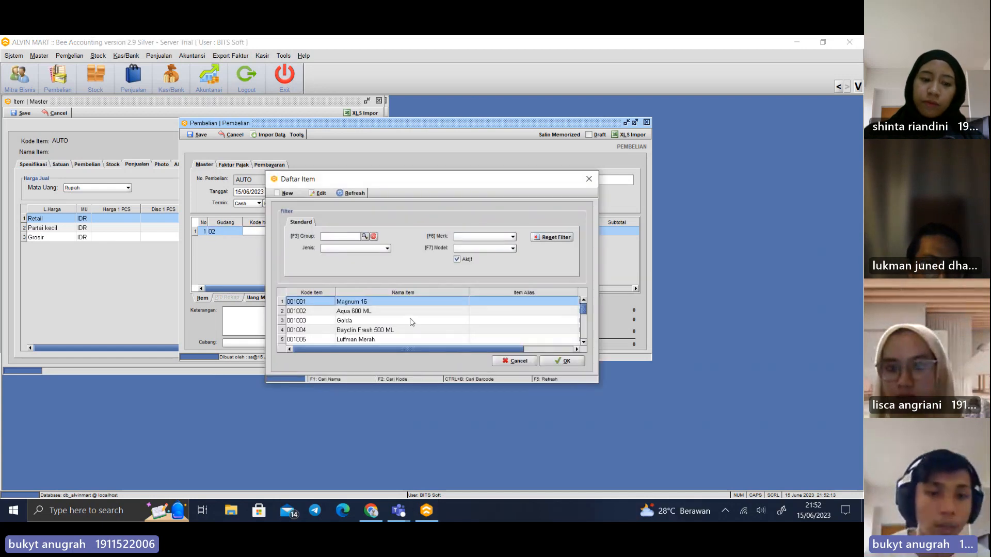
double_click(360, 311)
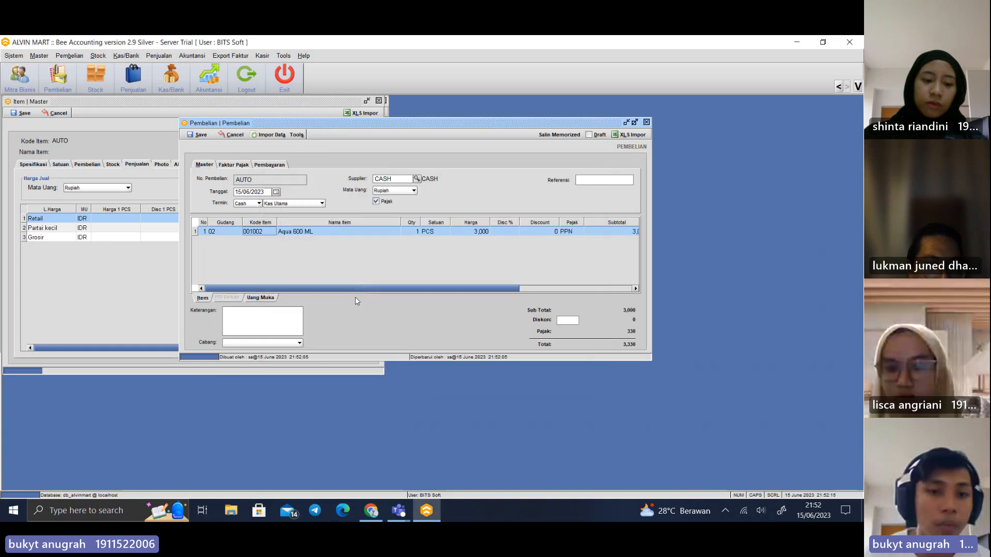
Set the Aqua 600 ML quantity to 30 and save the purchase without printing it
click(417, 231)
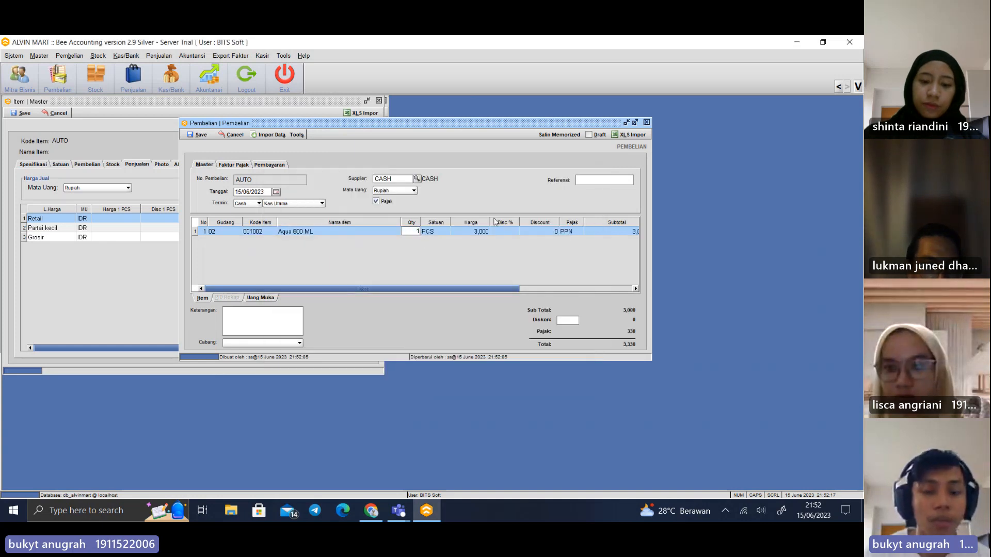
text(3)
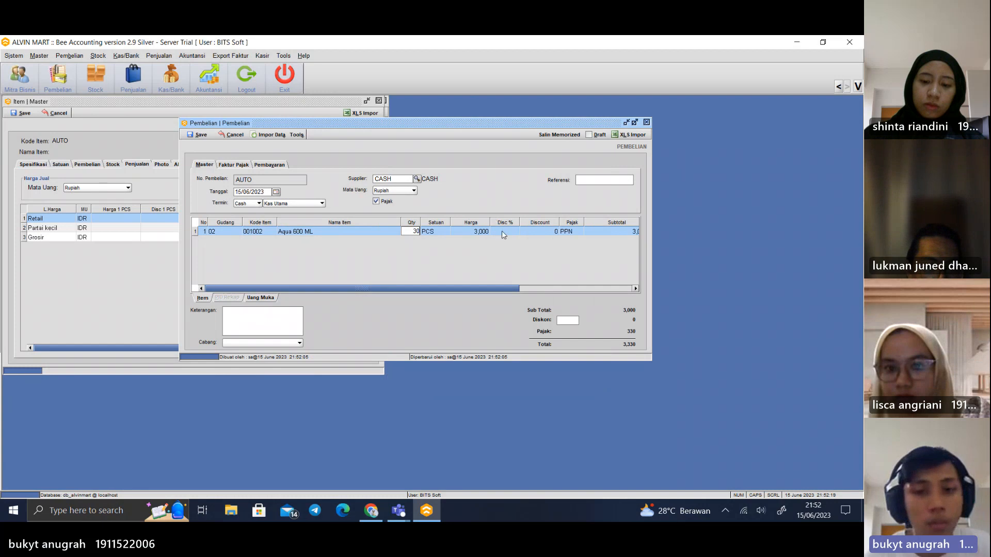
text(0)
key(Return)
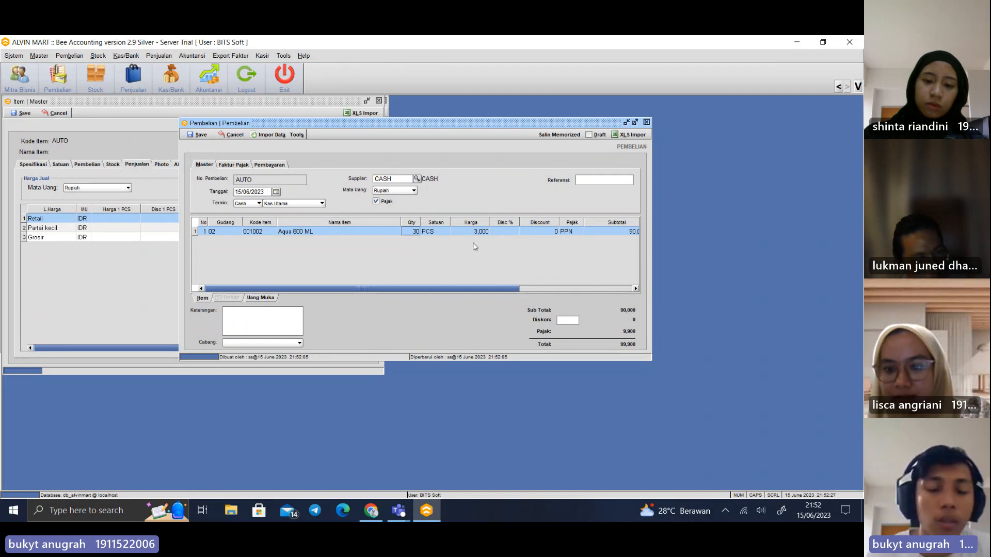
click(197, 135)
click(432, 286)
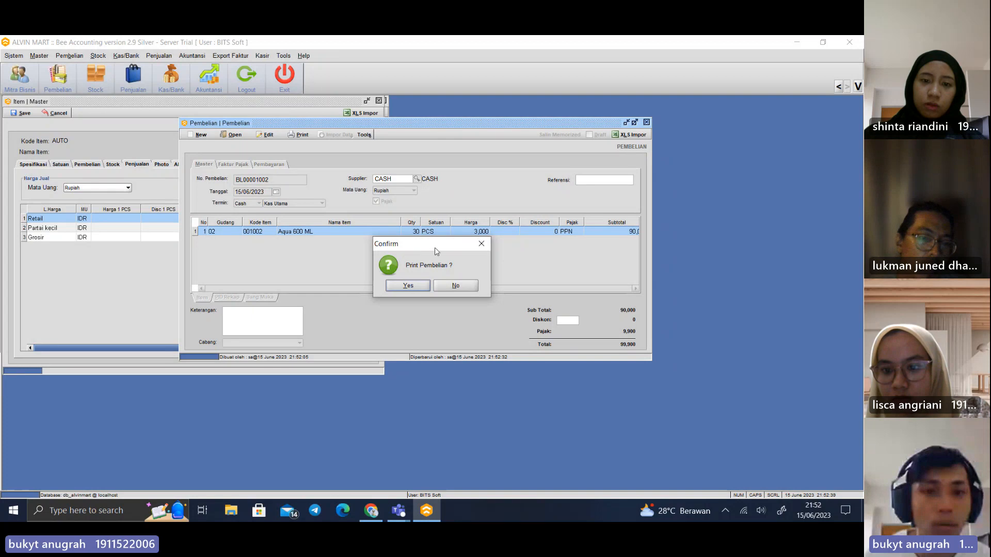
click(461, 285)
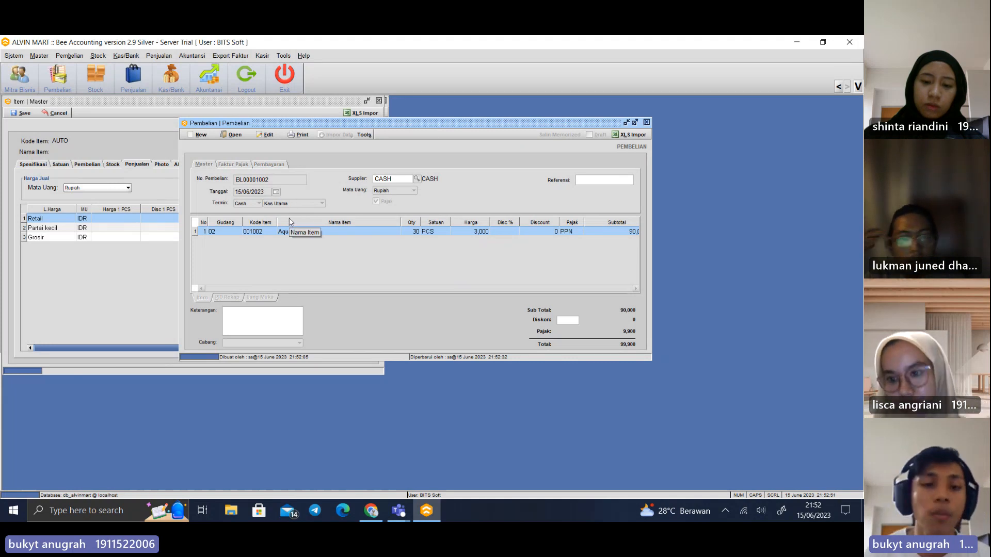
Start another purchase for the Toko warehouse and add Luffman Merah as its item
click(198, 135)
click(240, 231)
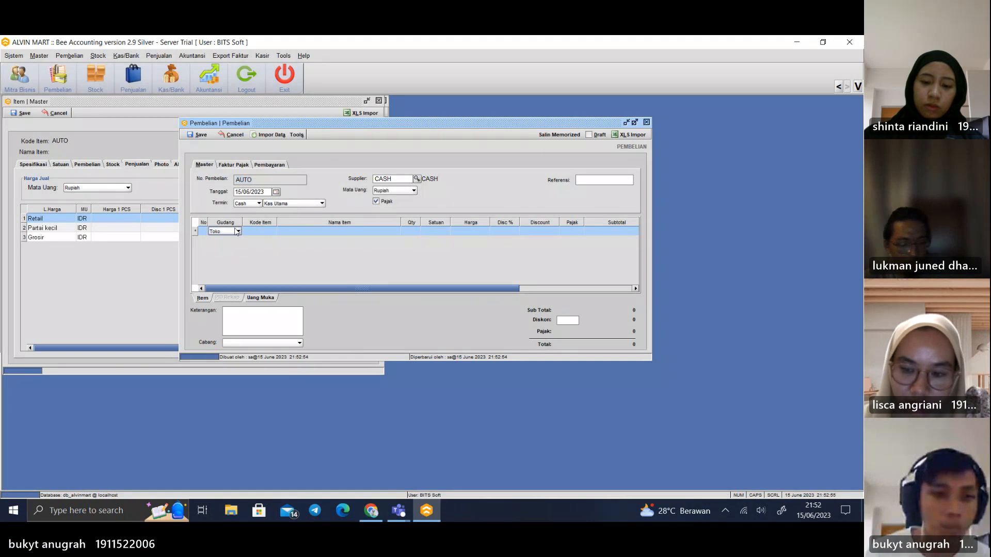
click(239, 232)
click(235, 247)
click(259, 232)
click(272, 232)
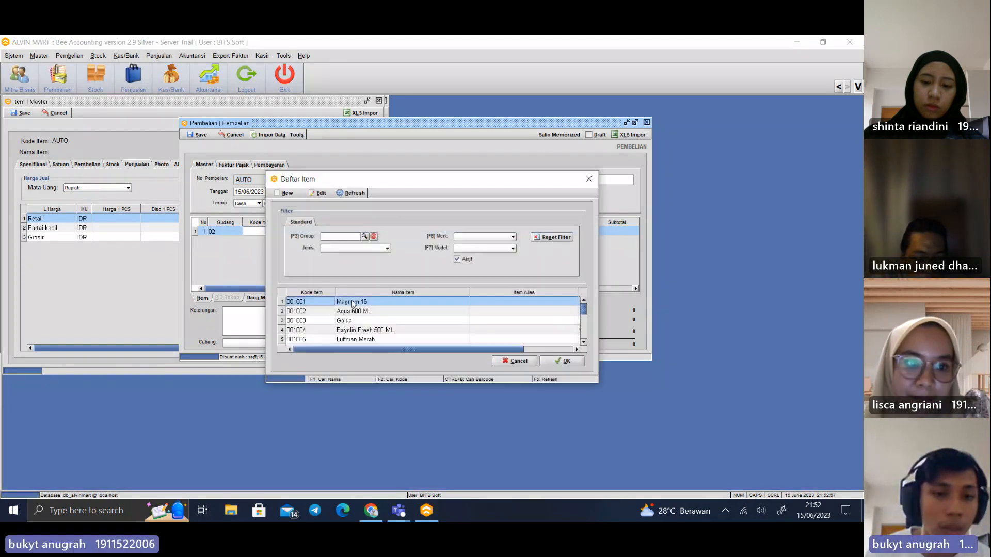
scroll(375, 343, down, 2)
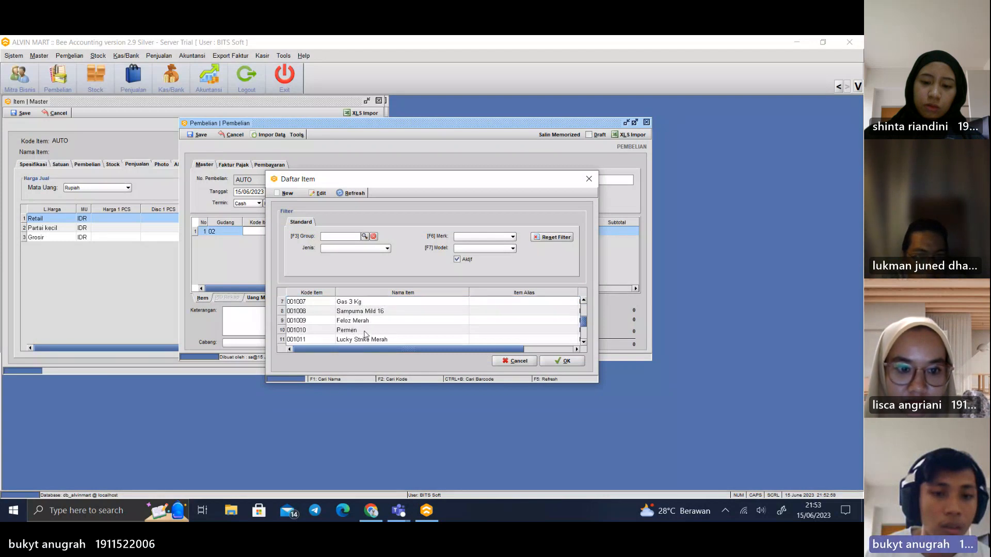
scroll(365, 335, up, 2)
click(374, 339)
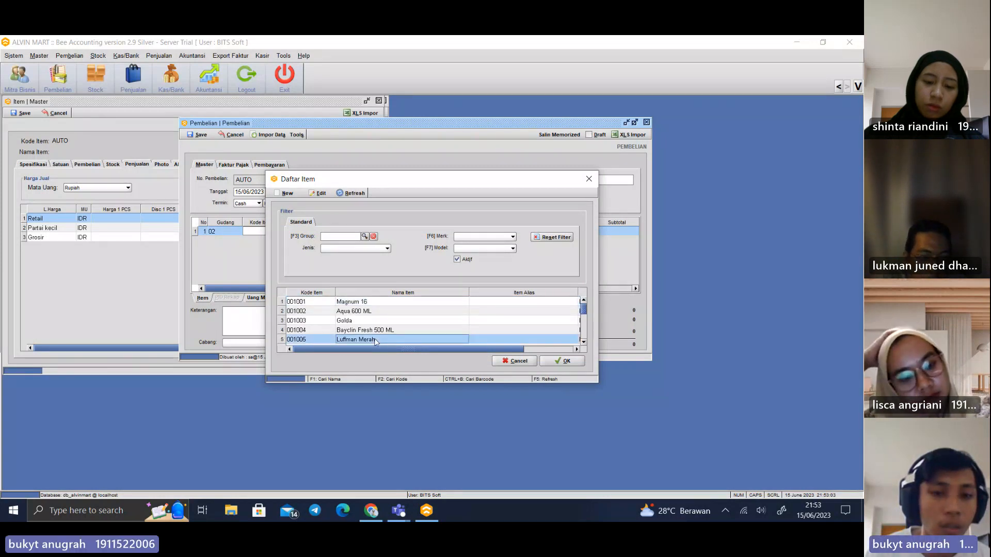
double_click(373, 339)
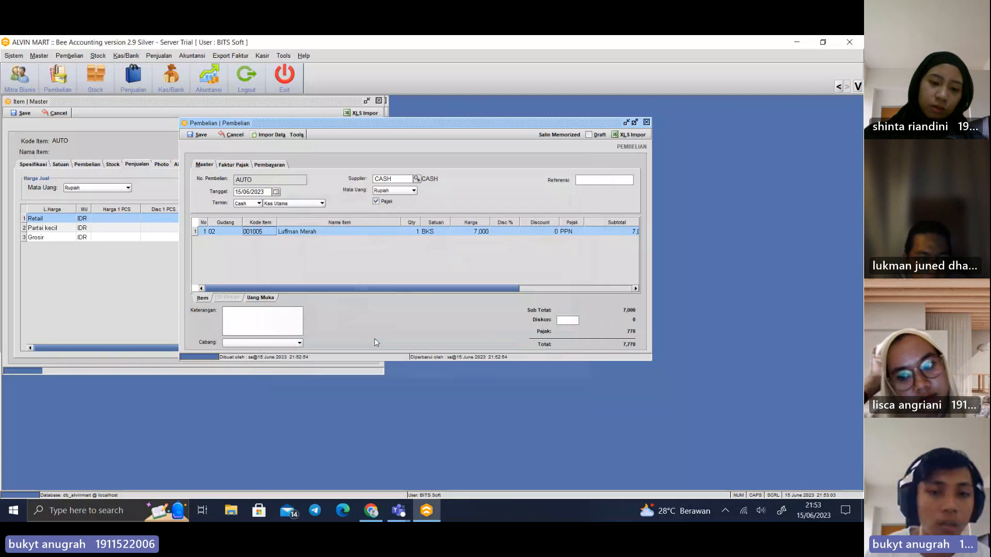
Set the Luffman Merah quantity to 20 and turn off Pajak for the purchase
click(411, 230)
text(20)
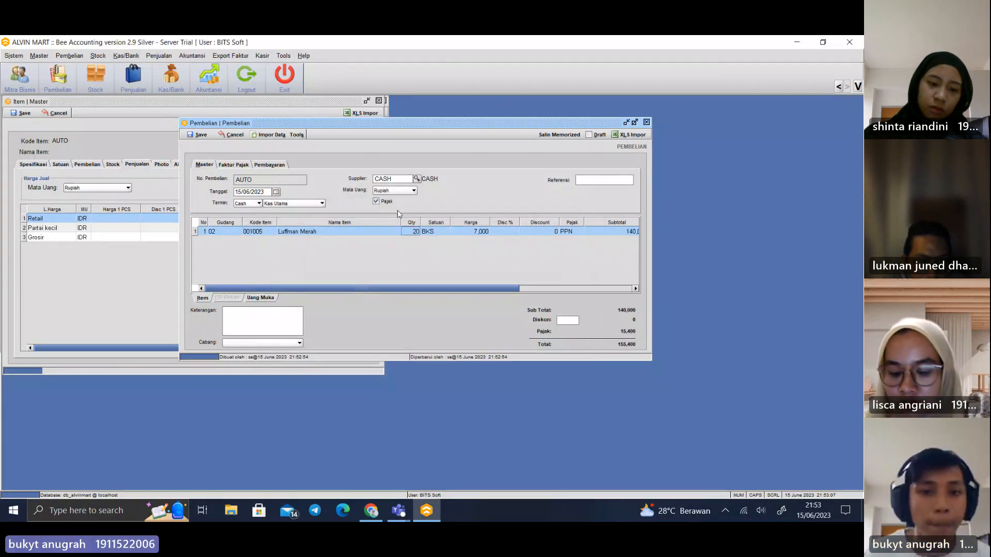
click(376, 201)
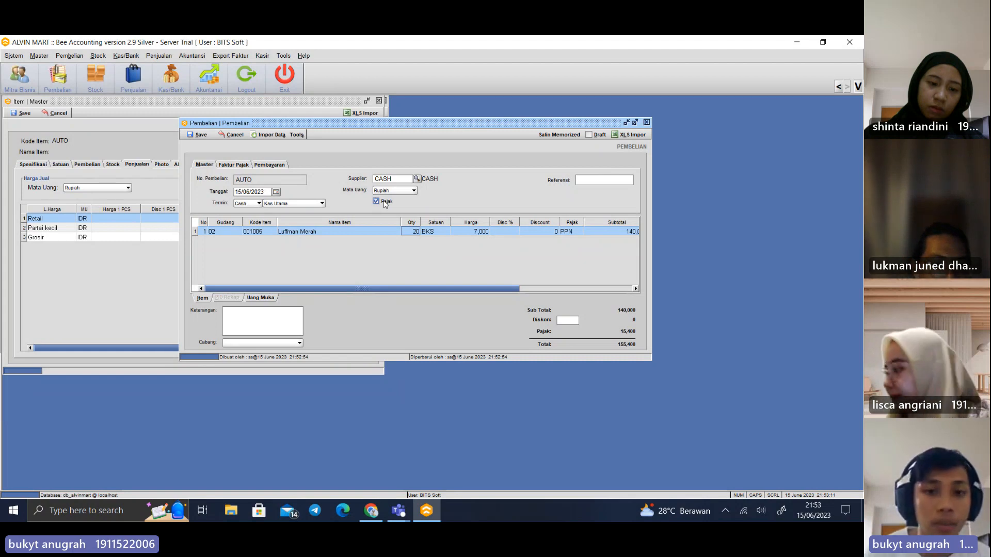
click(384, 203)
Choose SUPPLIER UTAMA as the supplier and set the payment term to Cash from Kas Utama
click(417, 179)
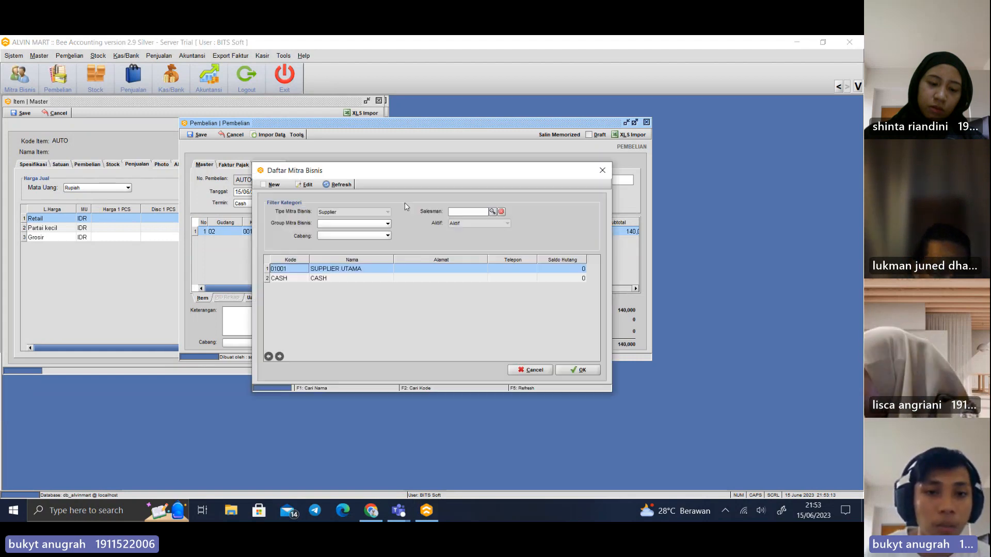
double_click(345, 268)
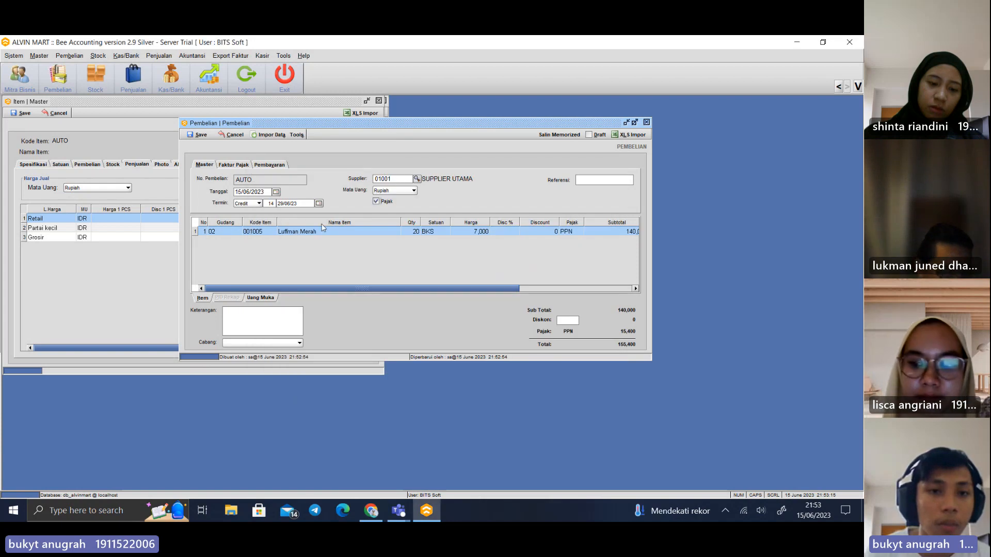
click(253, 203)
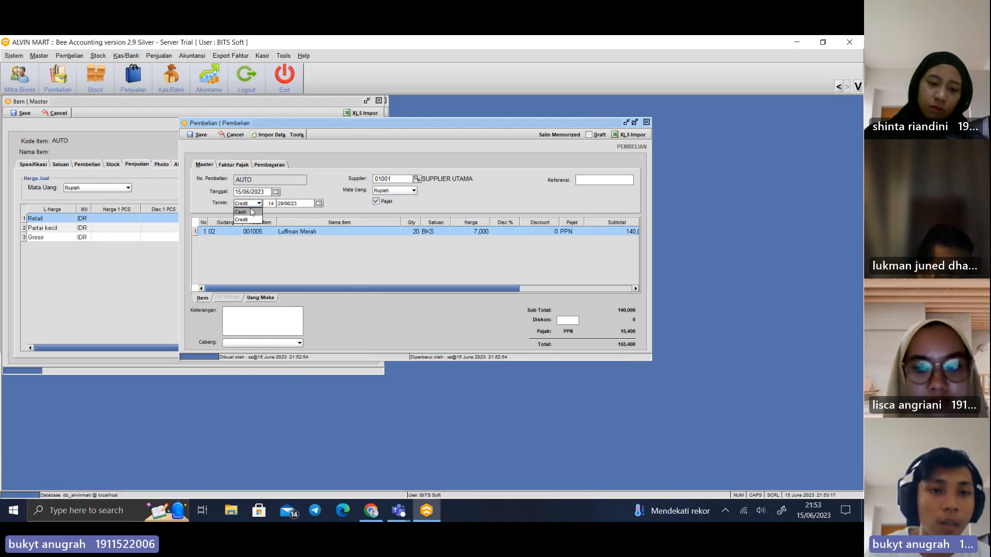
click(250, 211)
click(287, 205)
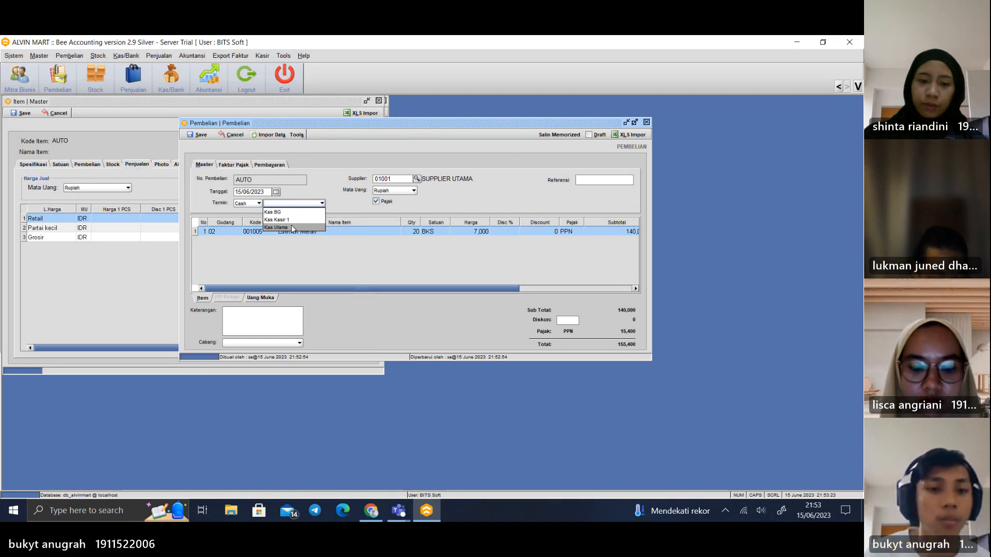
click(292, 227)
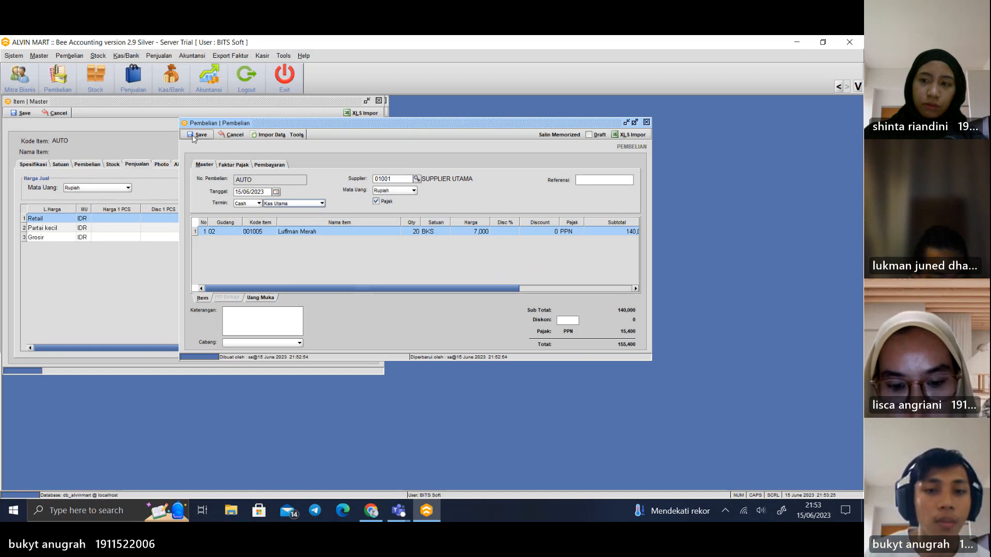
Turn off Pajak, save the Luffman Merah purchase without printing it, and close the purchase form
click(375, 201)
click(197, 135)
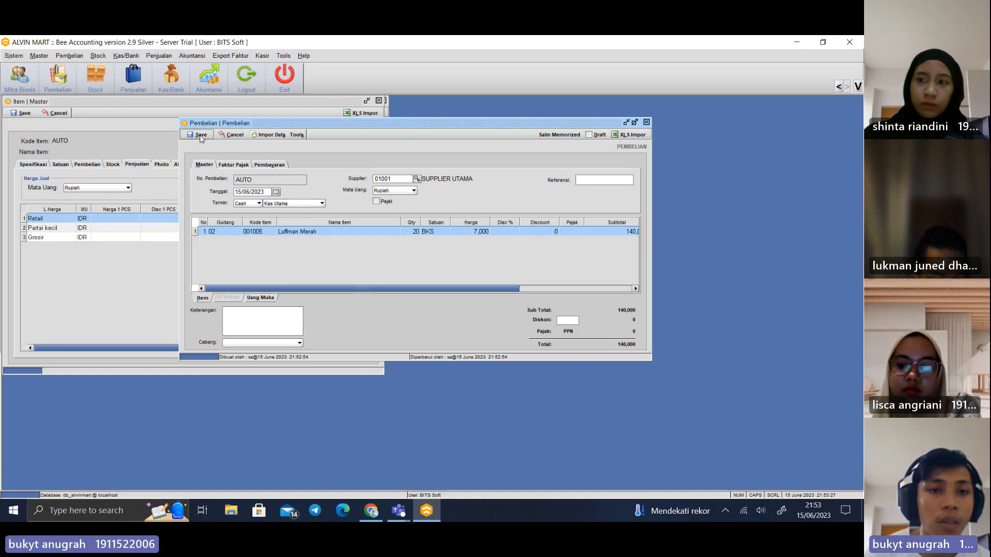
click(435, 289)
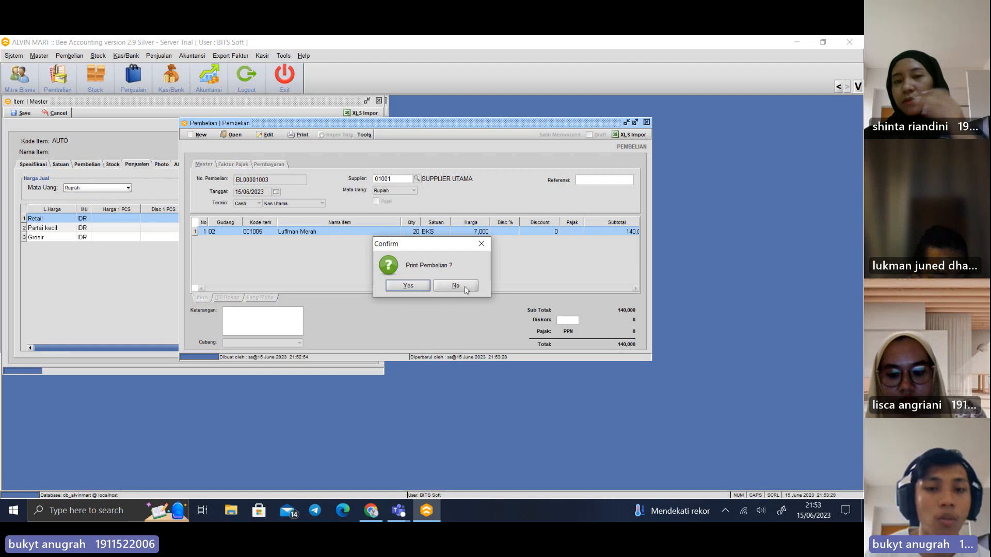
click(463, 287)
click(646, 122)
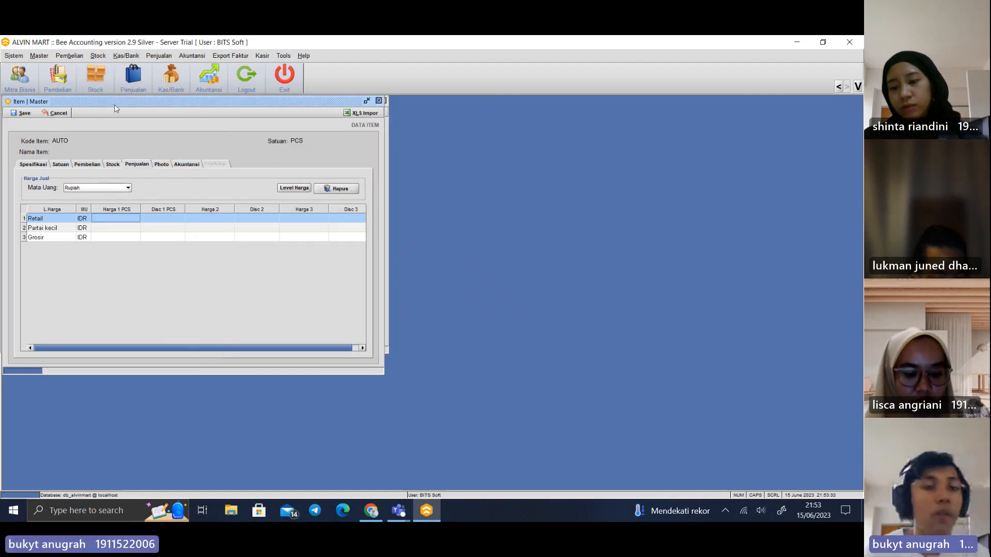
Open the Lihat Stock view, refresh the stock for the Gudang warehouse, and close it
click(98, 57)
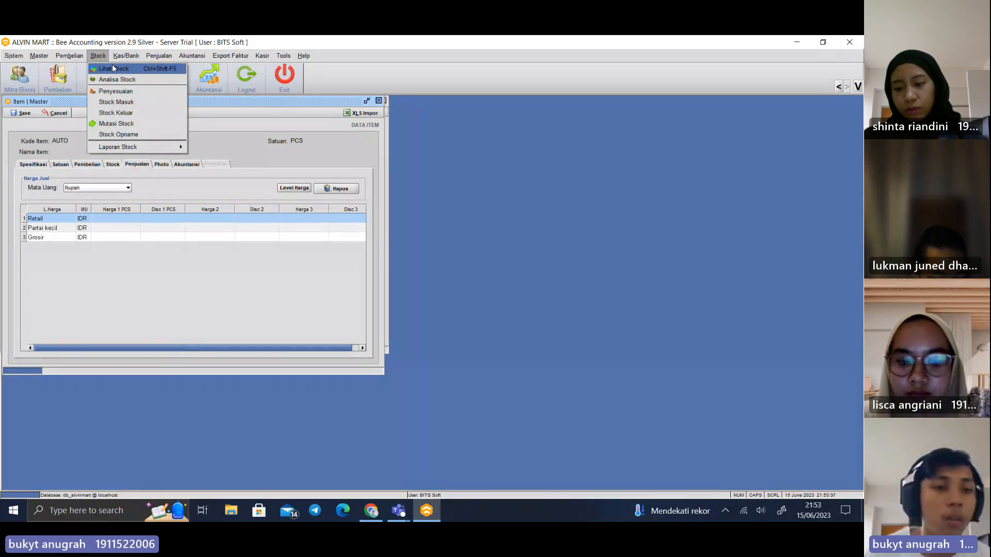
click(114, 68)
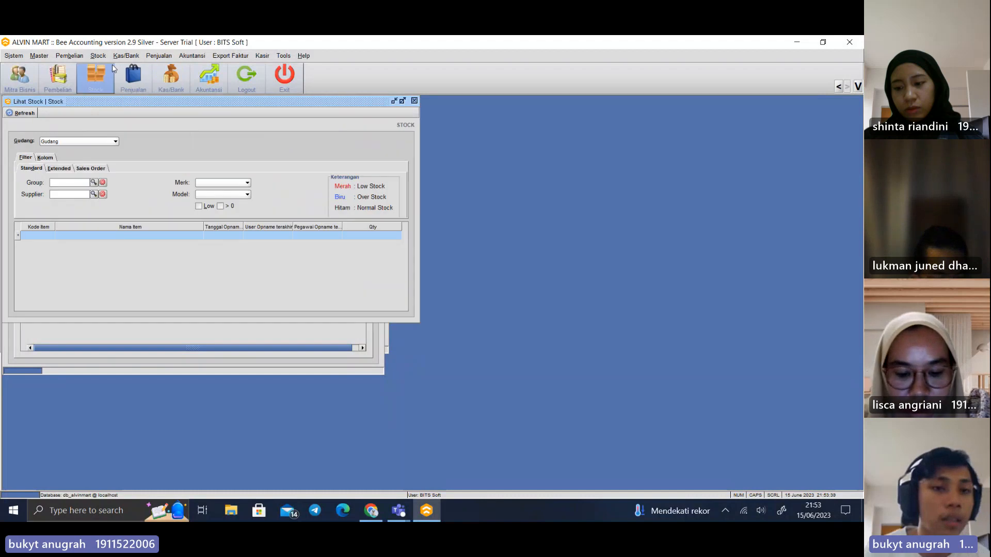
click(24, 115)
click(457, 287)
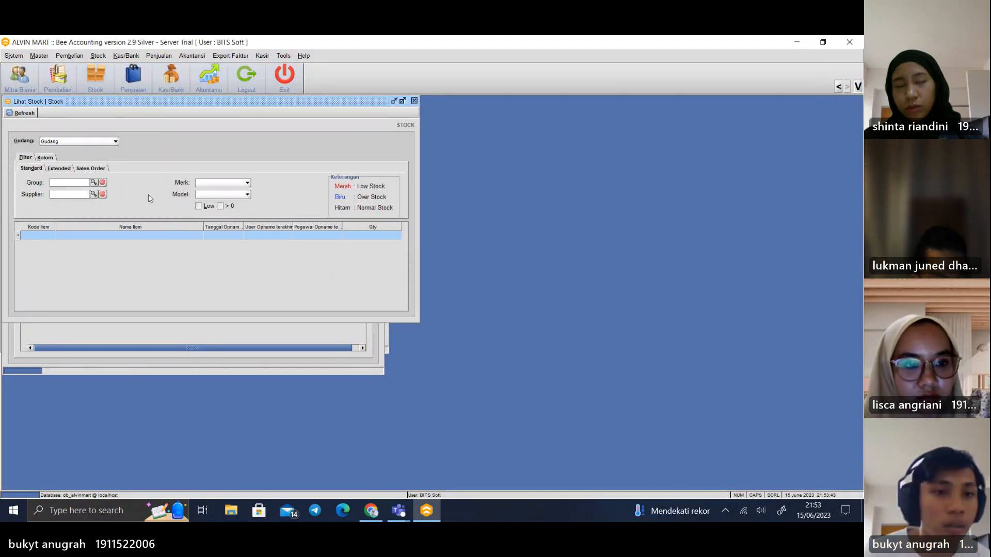
click(413, 101)
Preview the detailed purchase report for 16/05/2023 to 15/06/2023, read it through to the grand total, and close the preview
click(99, 55)
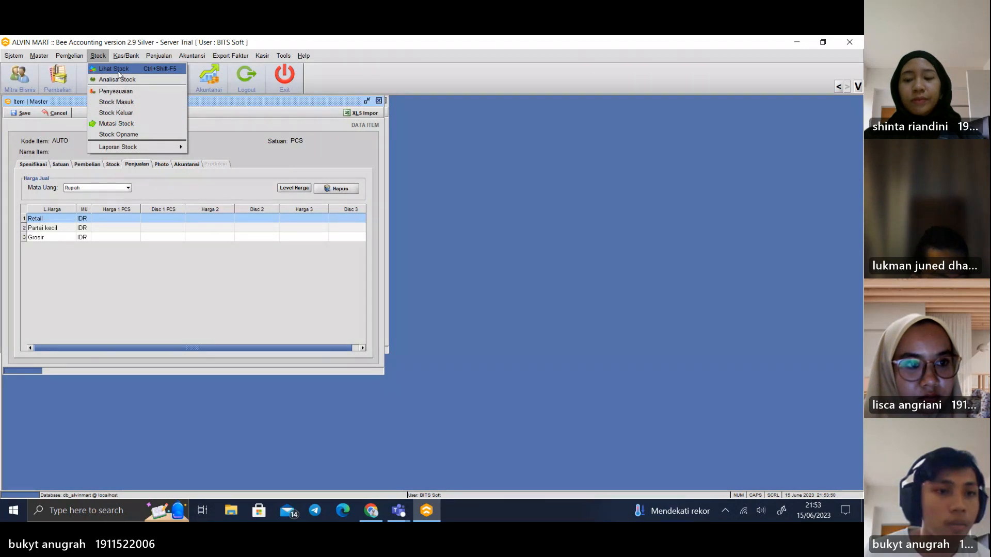
mouse_move(69, 55)
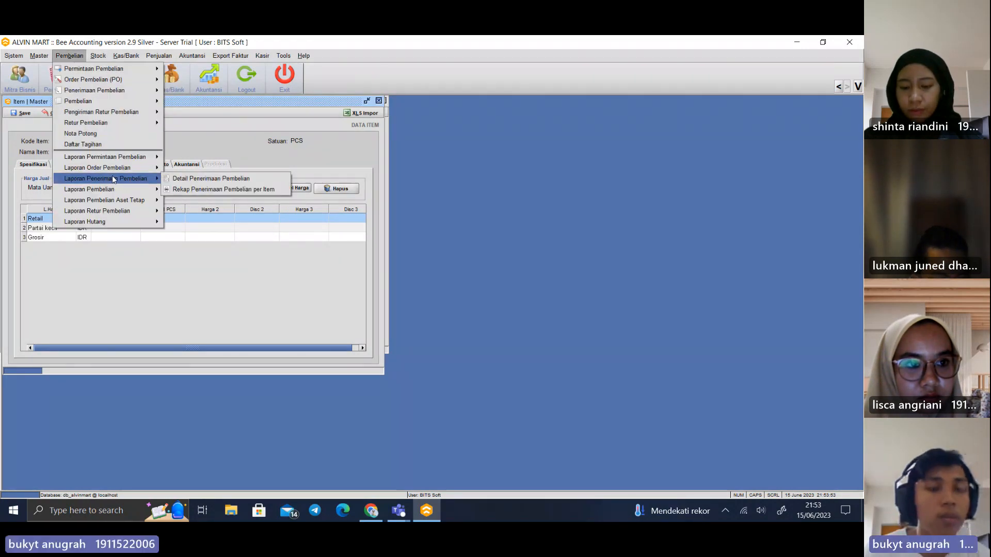
mouse_move(151, 212)
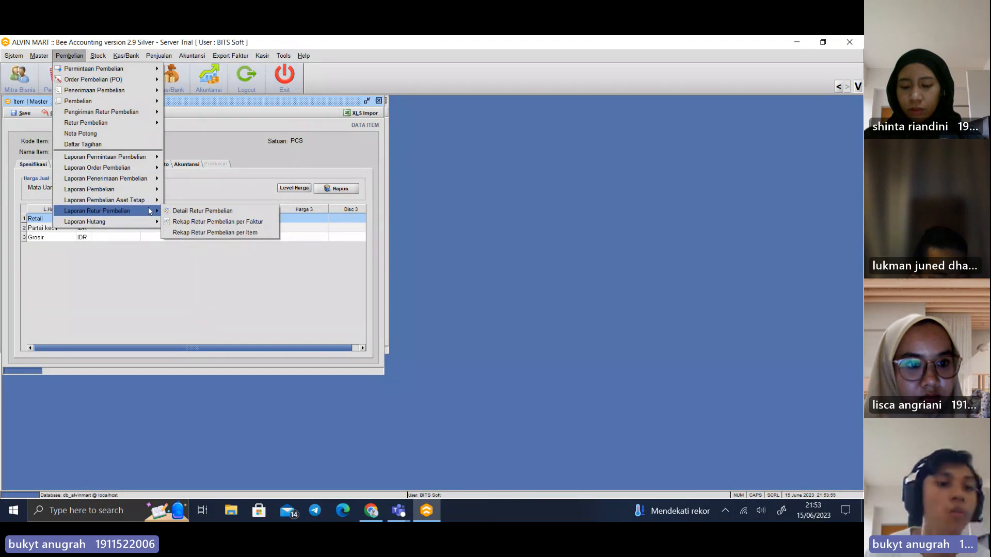
mouse_move(130, 188)
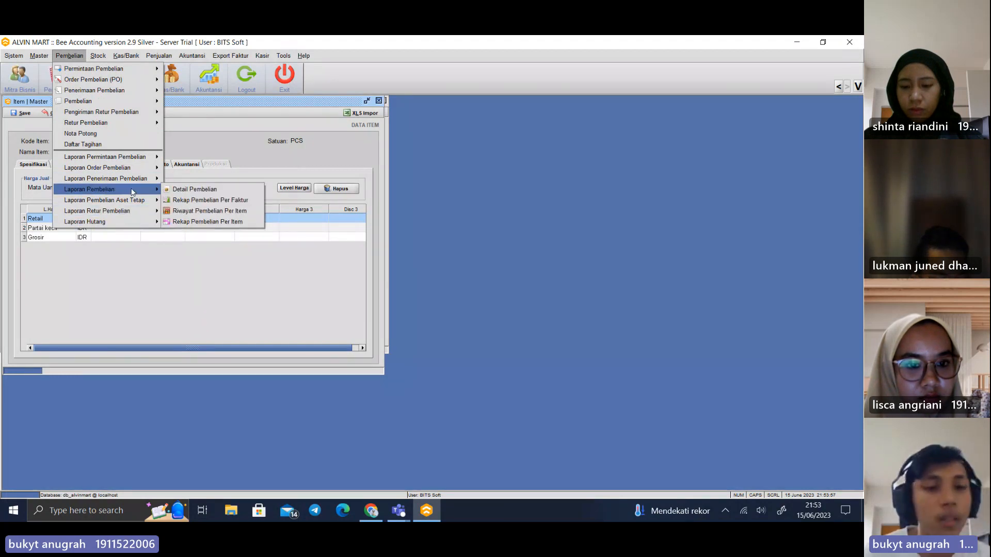
click(177, 190)
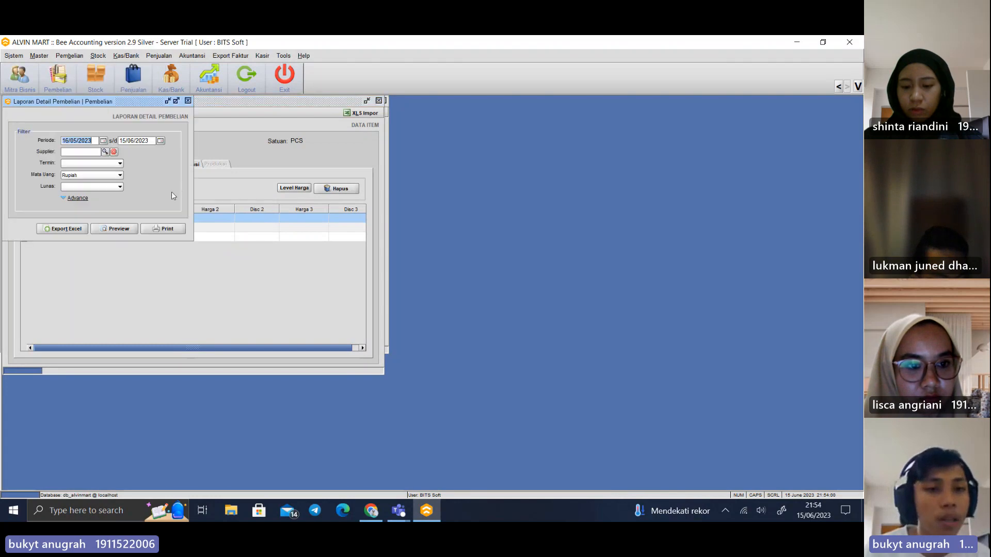
click(114, 228)
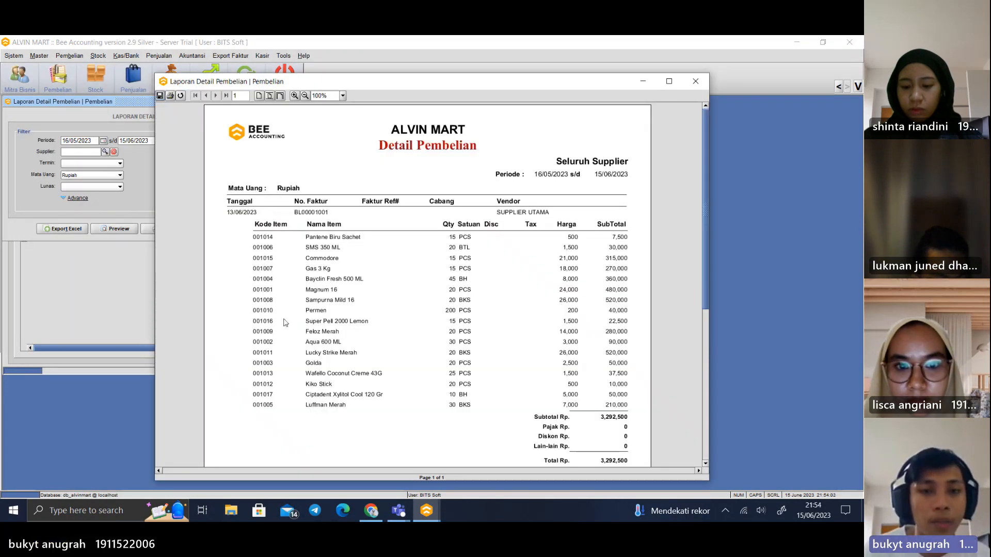
scroll(361, 282, down, 1)
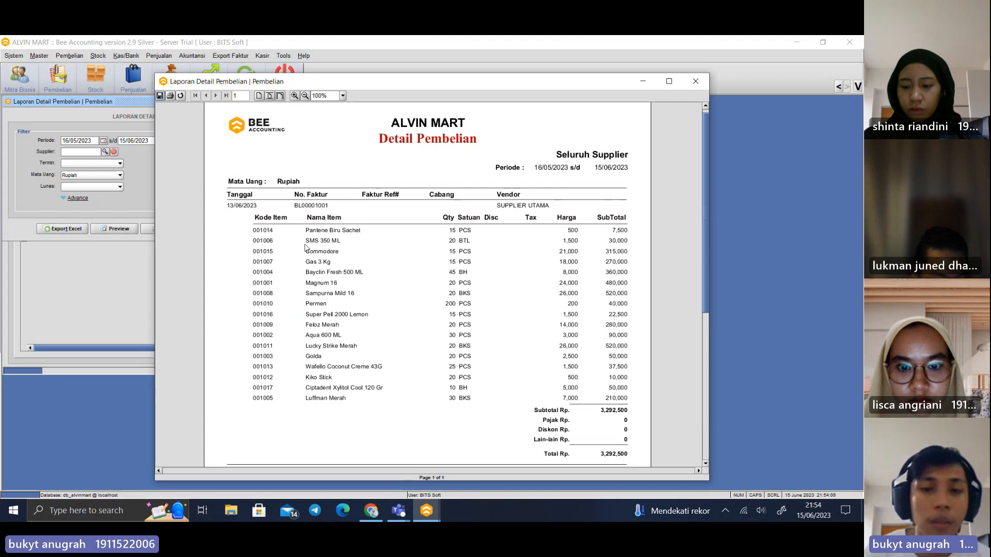
scroll(480, 277, down, 6)
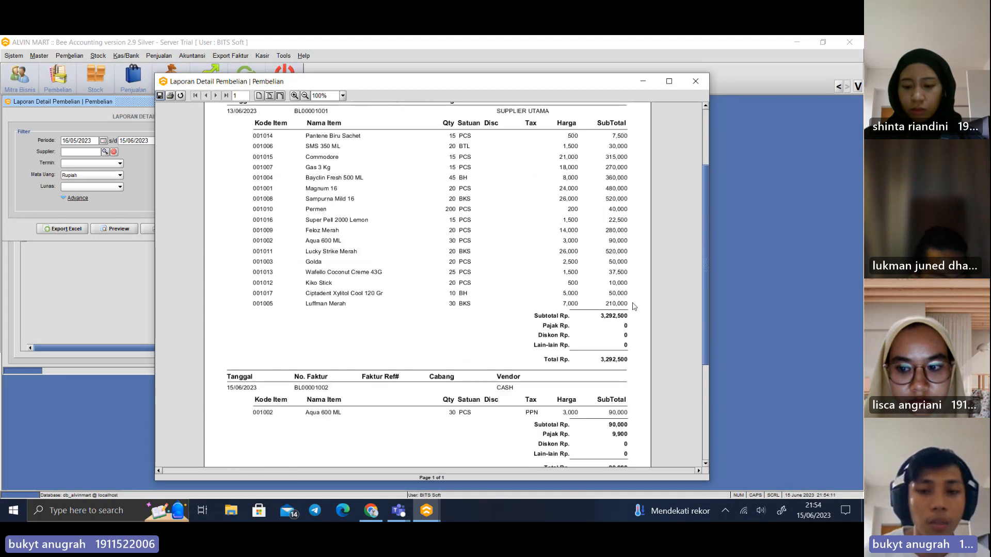
scroll(519, 310, down, 10)
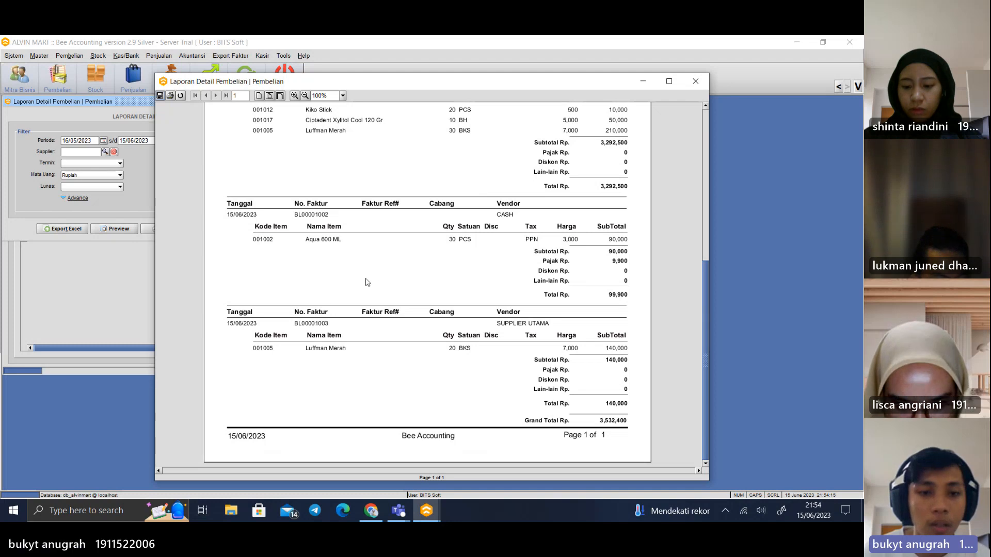
click(695, 81)
click(159, 56)
mouse_move(130, 55)
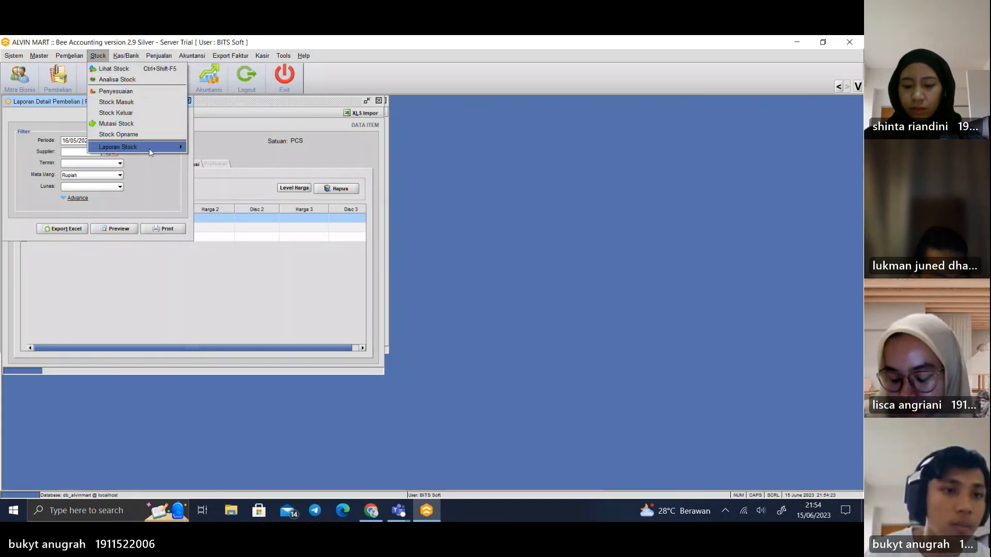
mouse_move(150, 147)
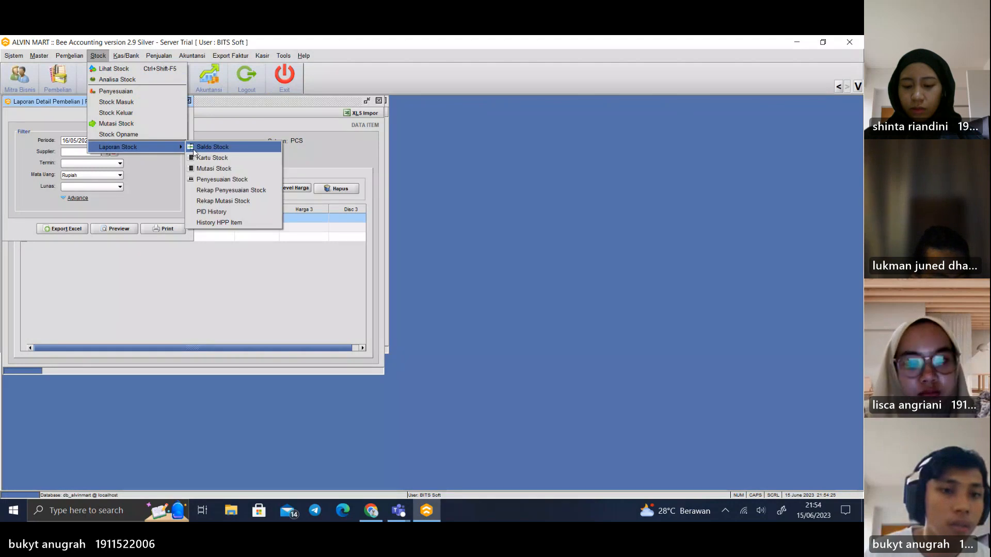
click(220, 146)
click(157, 228)
key(Return)
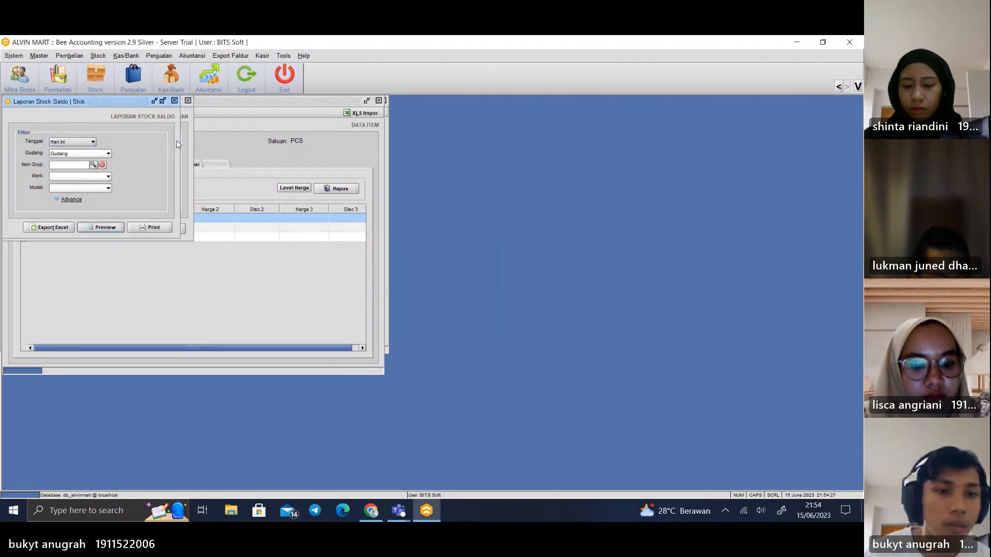
click(175, 101)
Open the Lihat Stock view, switch the warehouse to Toko, and load its stock without any filter
click(148, 58)
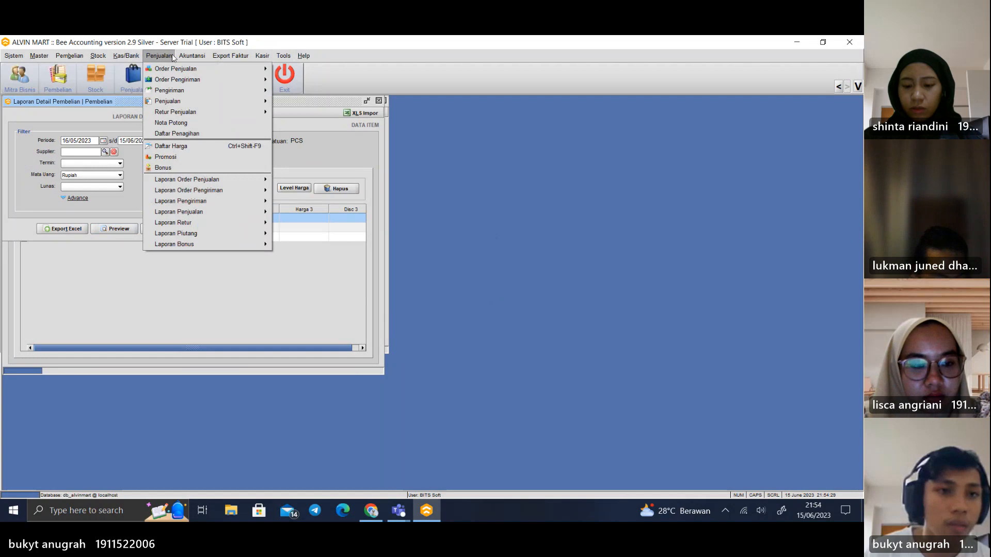
click(111, 68)
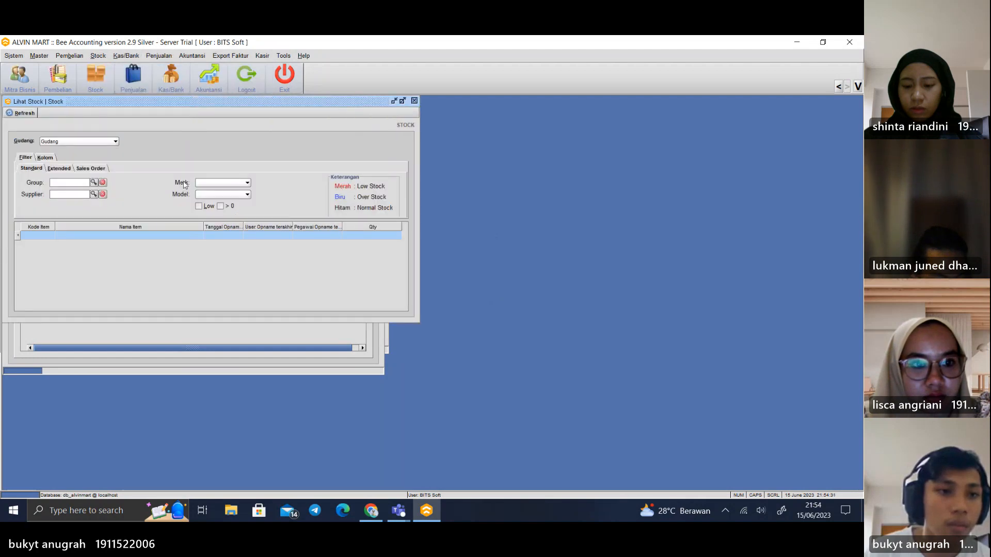
click(29, 115)
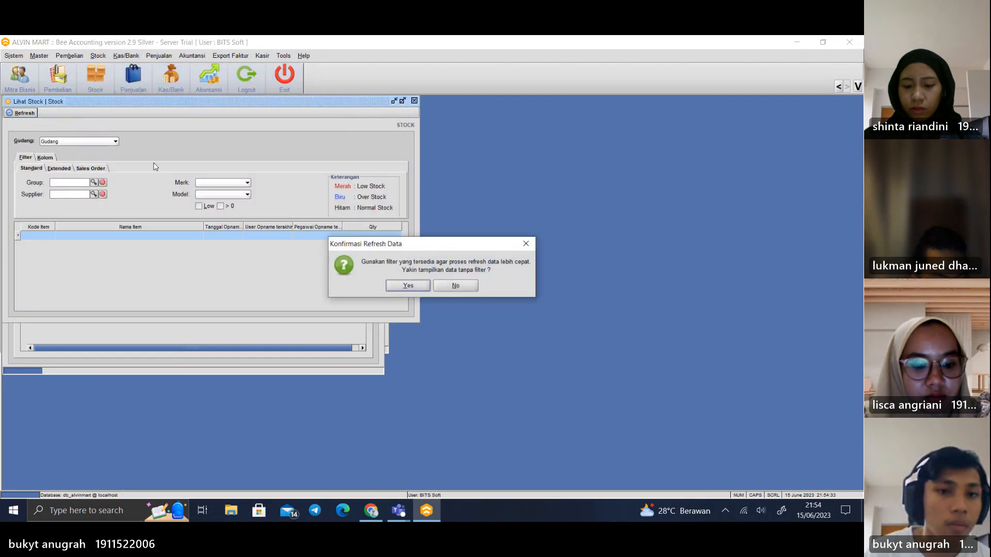
click(448, 285)
click(115, 141)
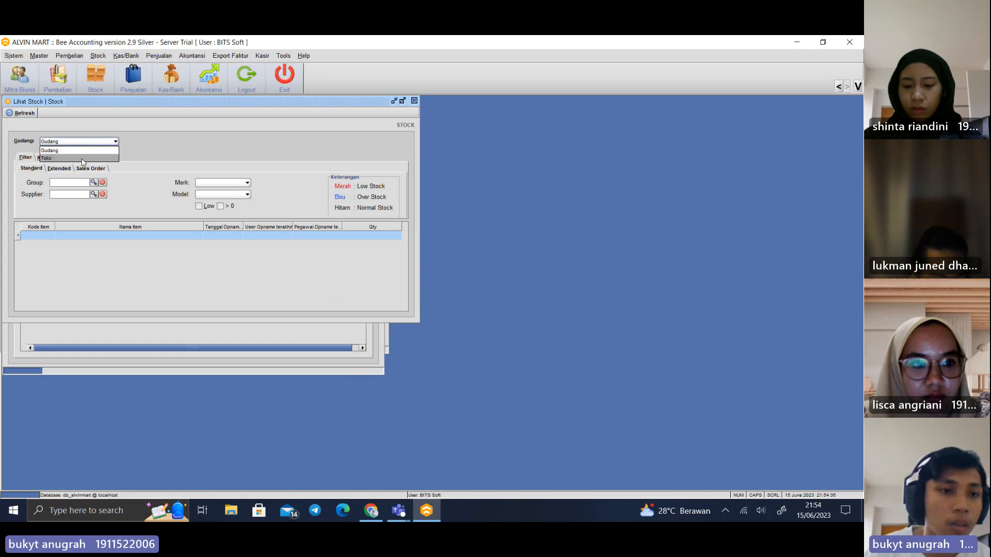
click(77, 156)
click(24, 113)
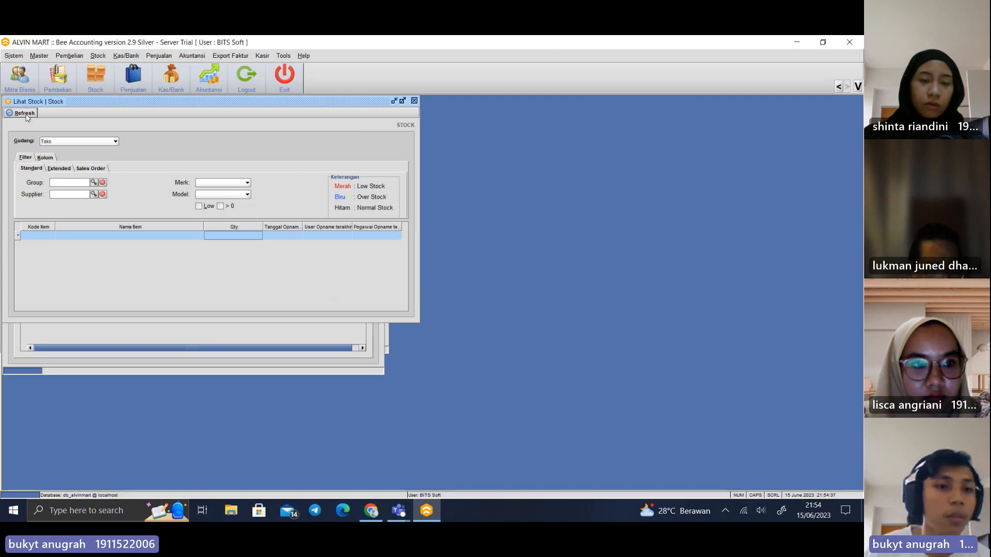
click(456, 287)
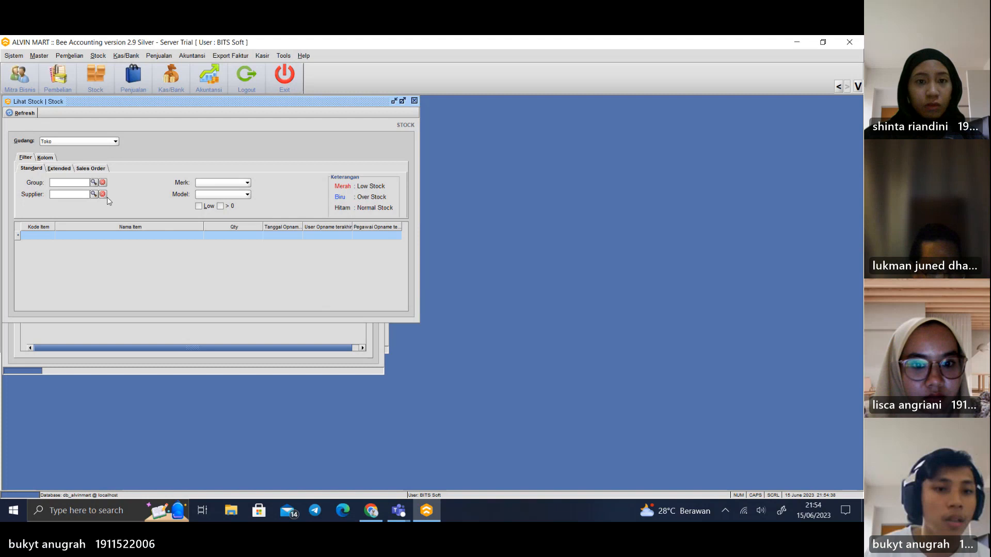
click(24, 113)
click(408, 284)
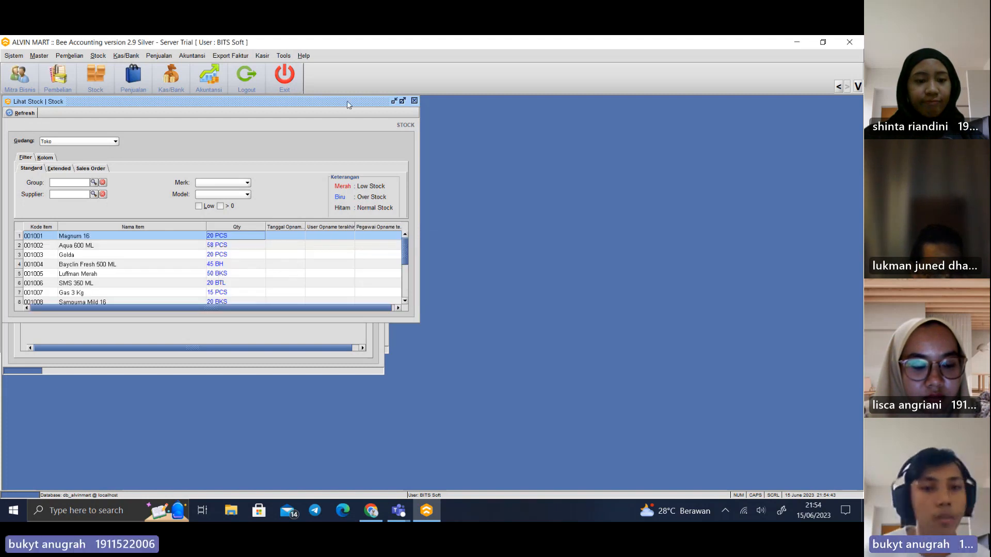
Move the stock window clear of the others, look through the item quantities for Toko, and close it
drag(344, 101, 593, 158)
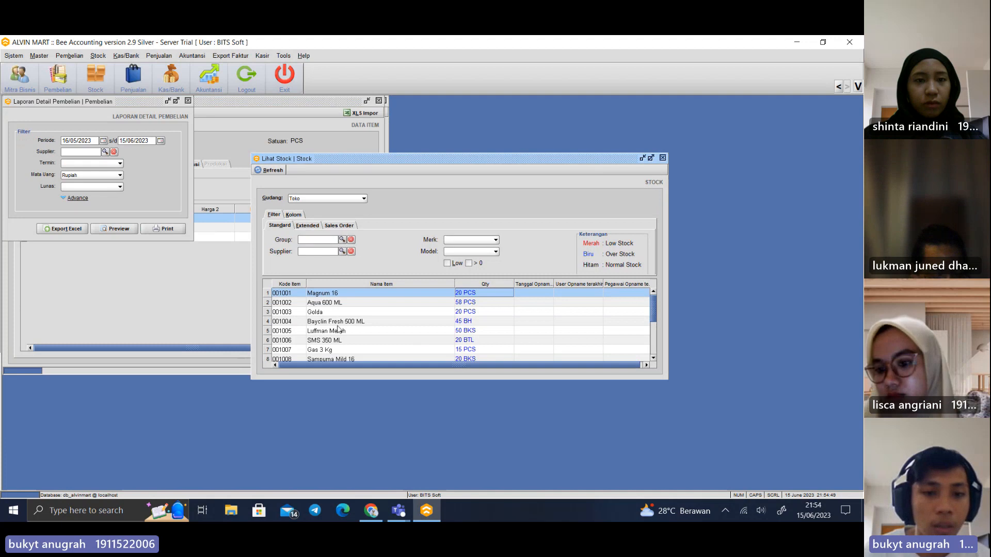
scroll(400, 338, down, 1)
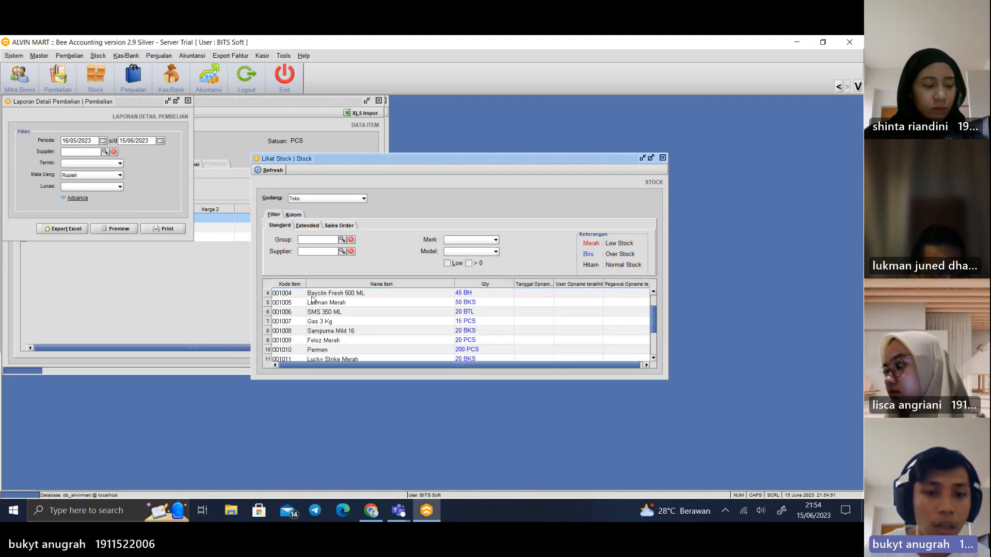
scroll(394, 338, down, 1)
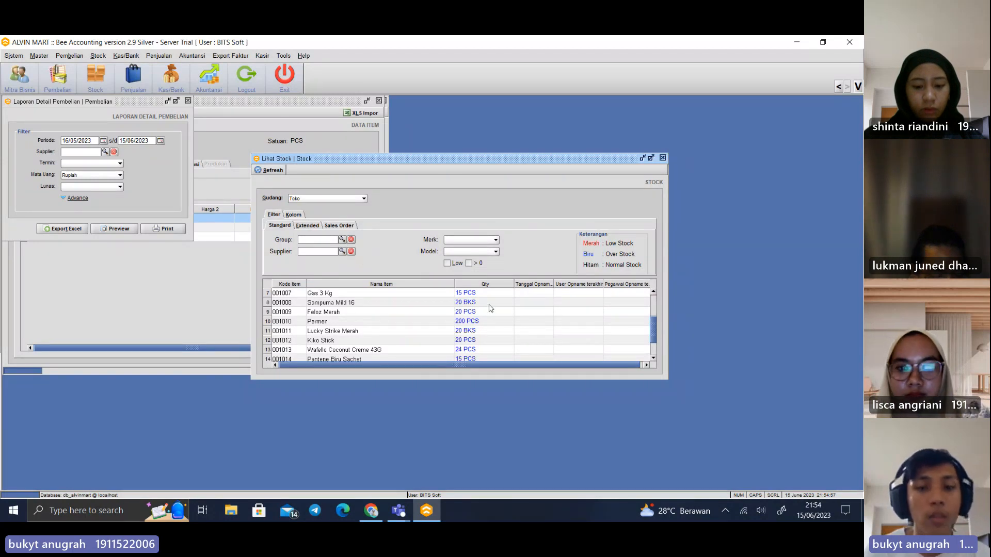
click(662, 158)
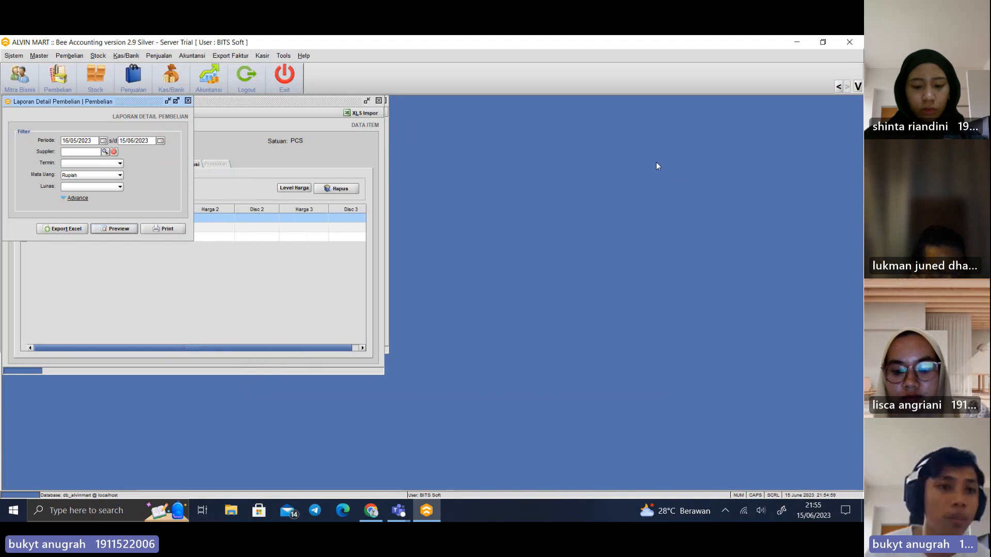
Open the item master list and bring up a blank form for a new item
click(98, 56)
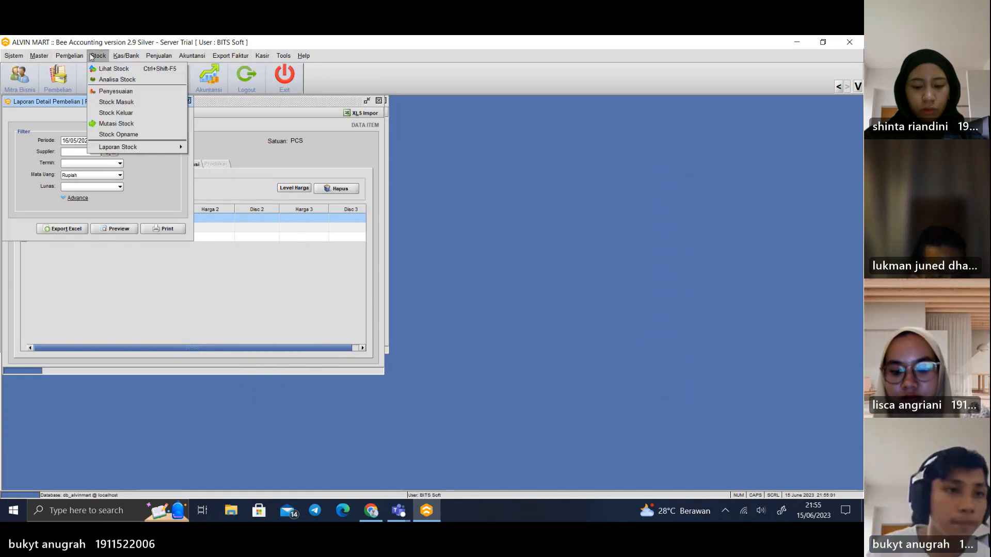
mouse_move(39, 56)
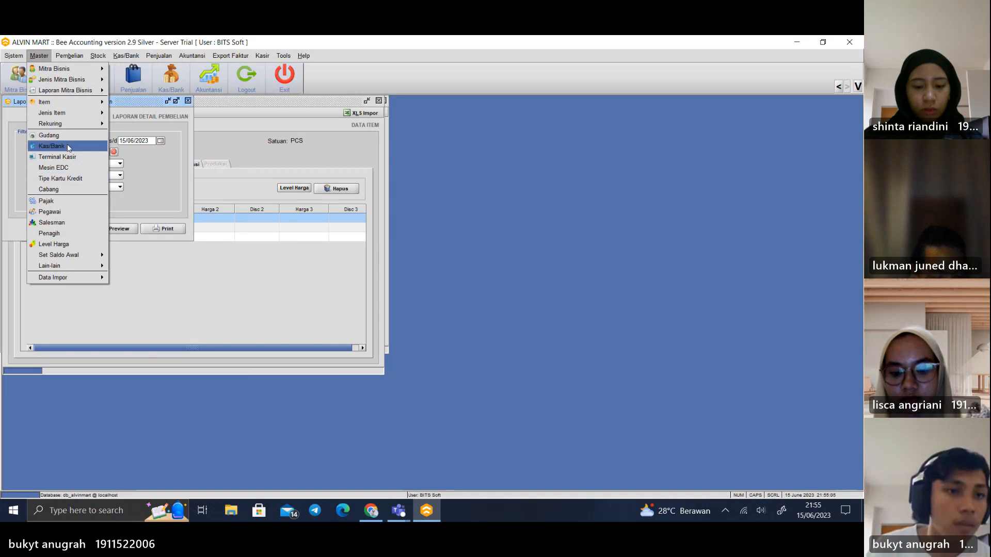
mouse_move(68, 103)
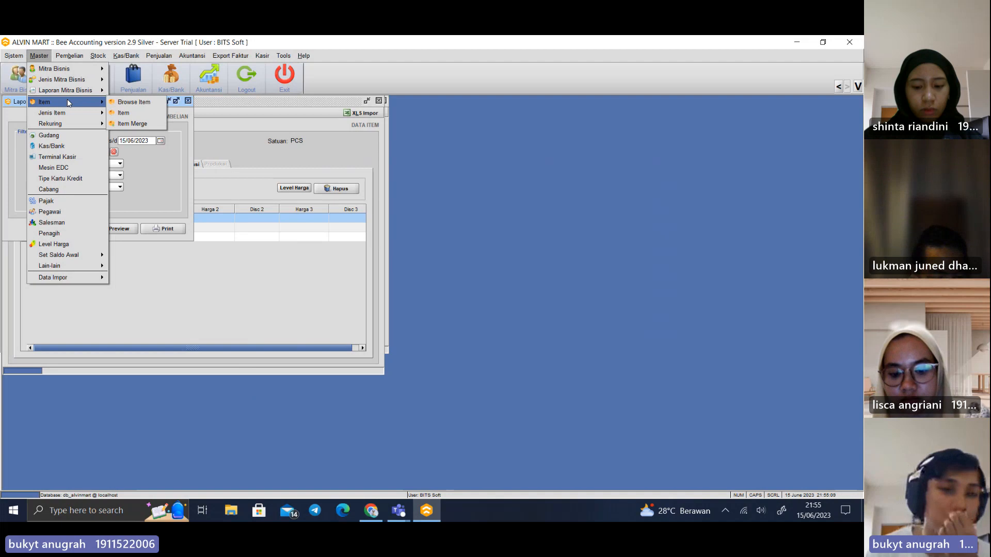
click(143, 104)
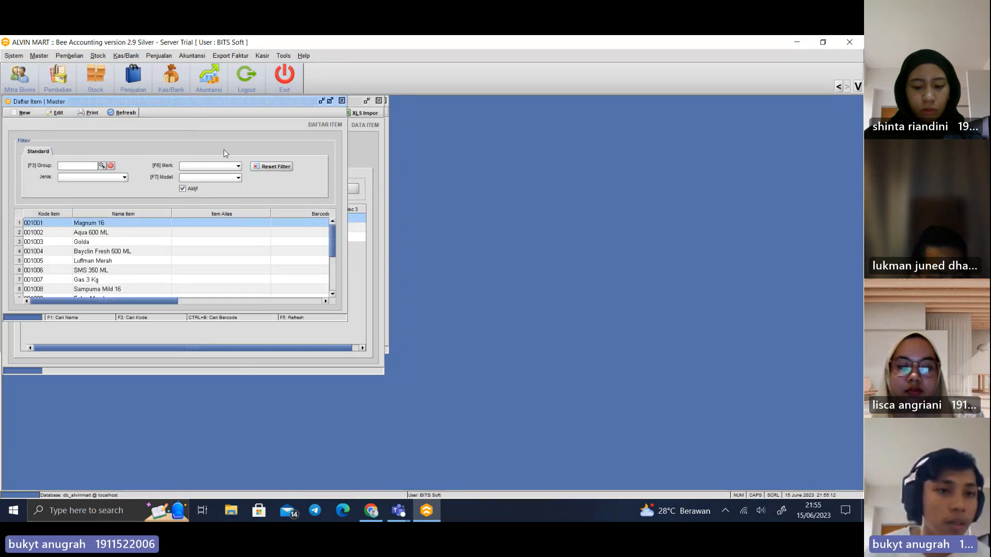
click(11, 115)
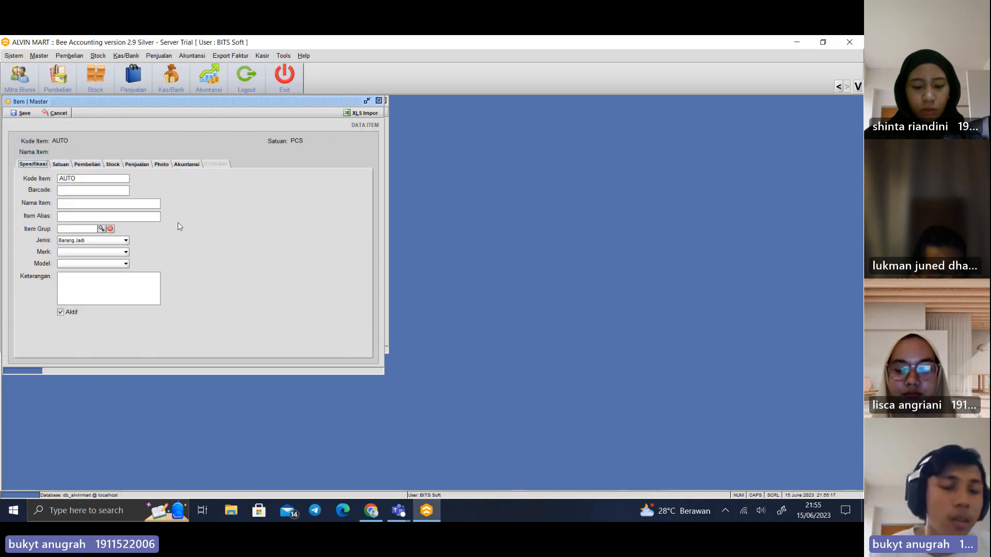
Open the Penjualan form, move it beside the item form, and load the 13/06/2023 sale from the list of existing sales
click(157, 56)
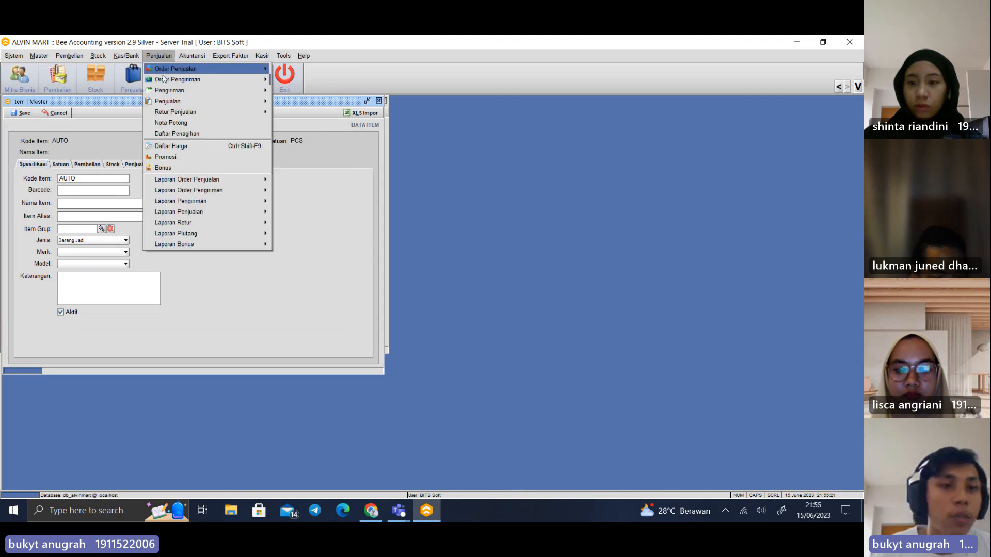
mouse_move(242, 81)
mouse_move(231, 101)
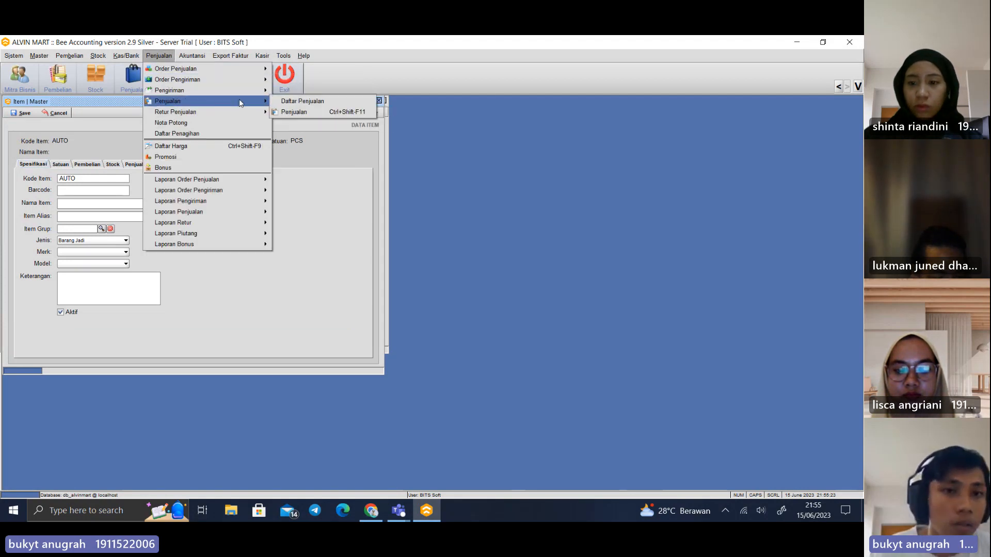
click(303, 111)
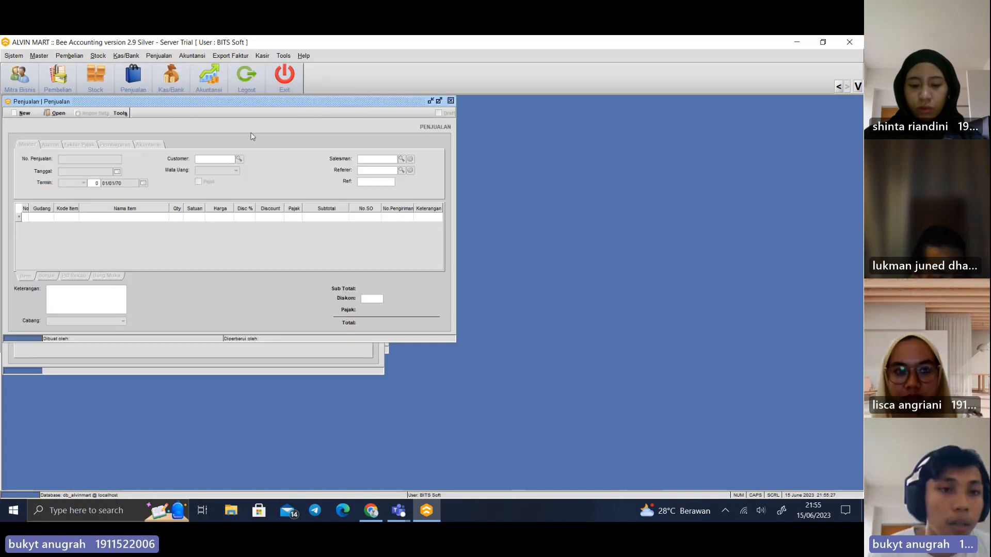
drag(191, 103, 415, 144)
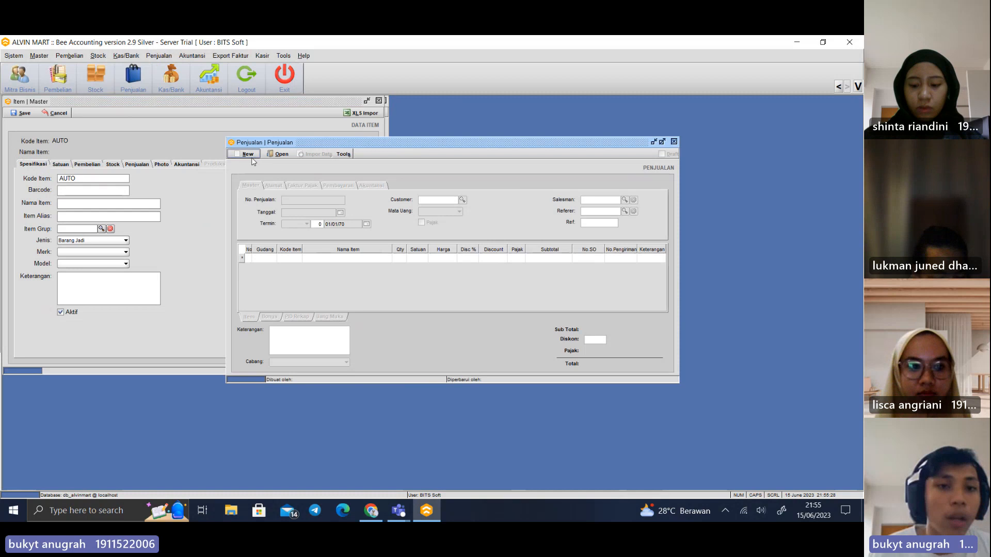
click(278, 155)
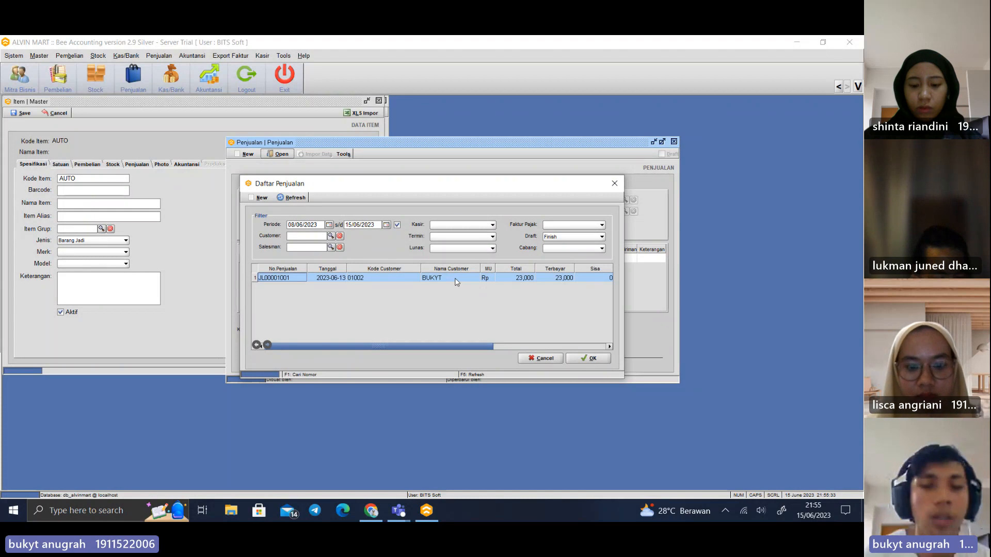
click(494, 347)
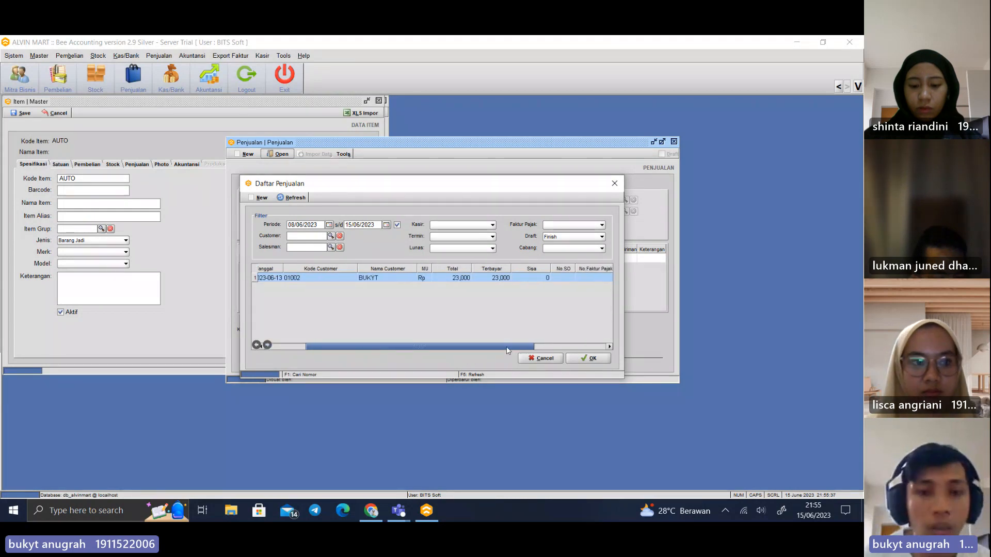
double_click(456, 279)
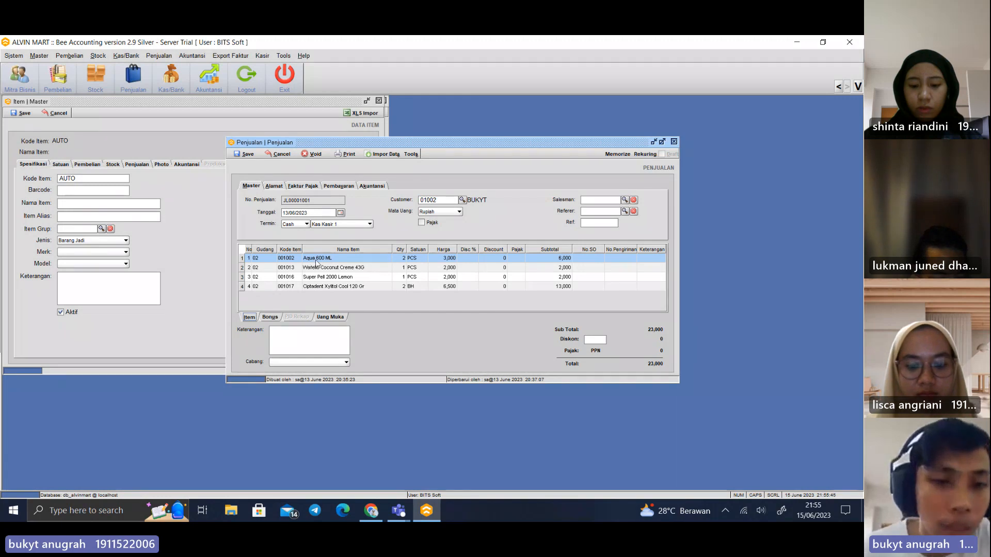
Check the item lines of the loaded 13/06/2023 sale and close the Penjualan form without saving
click(326, 286)
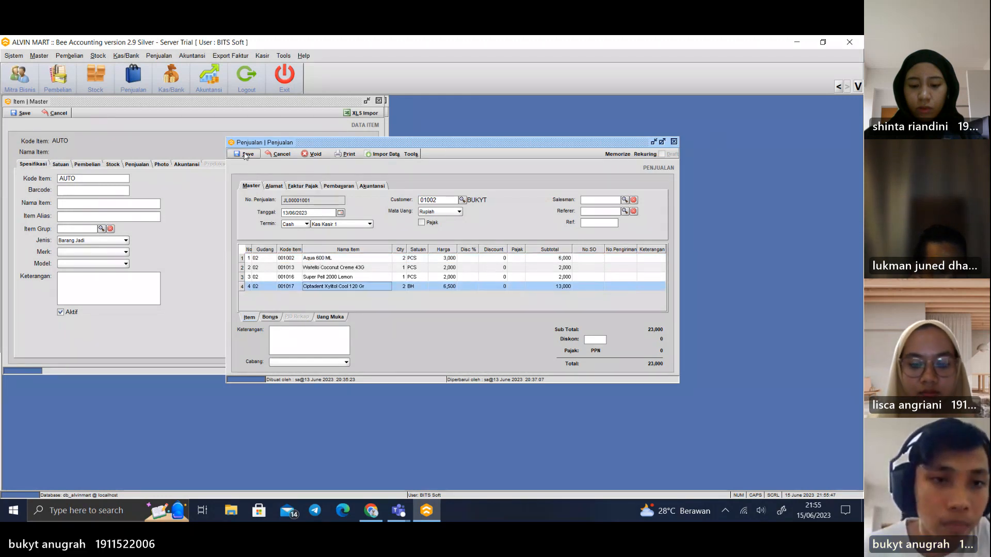
click(674, 141)
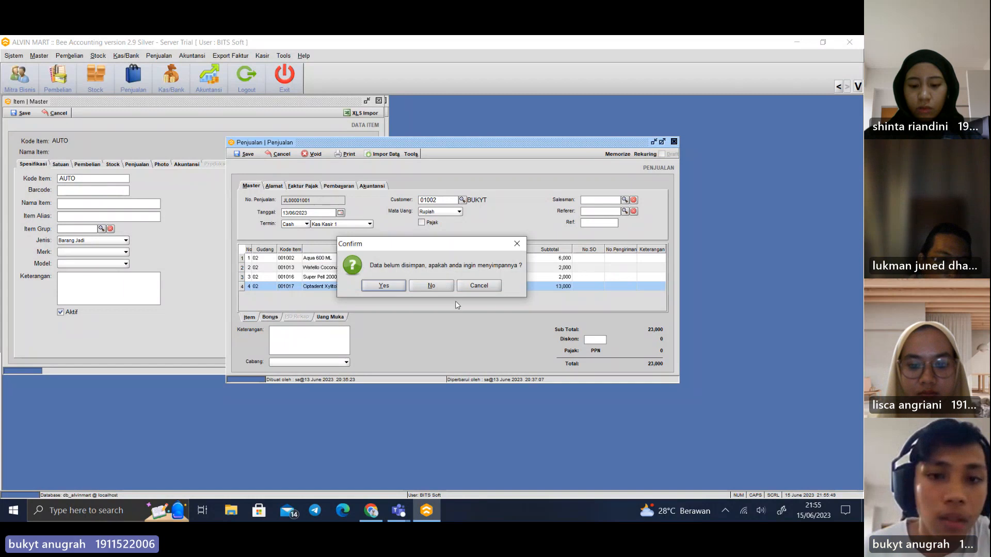
click(442, 285)
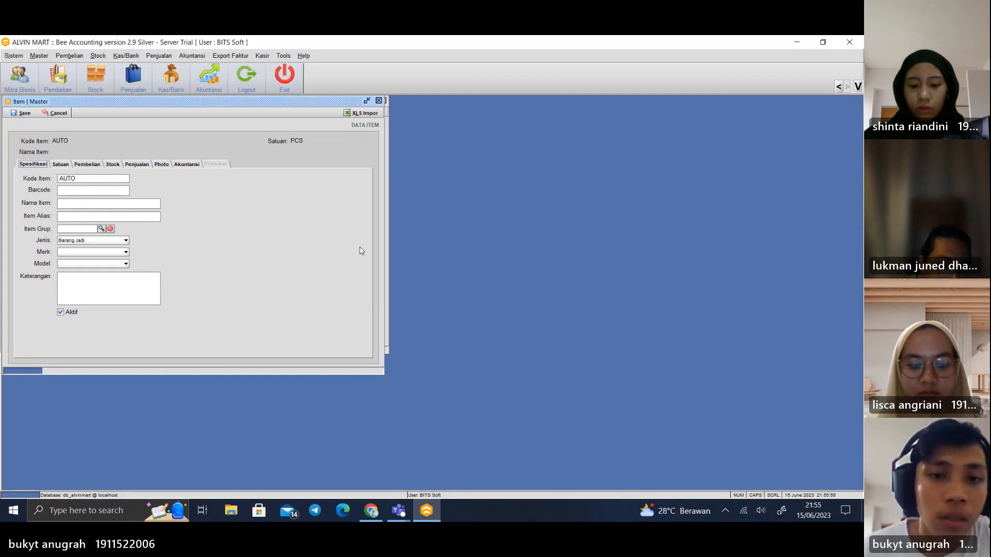
Open the Lihat Kas view, move its window aside, look through the balances of Kas Kasir 1 and Kas BG, and close it
click(149, 57)
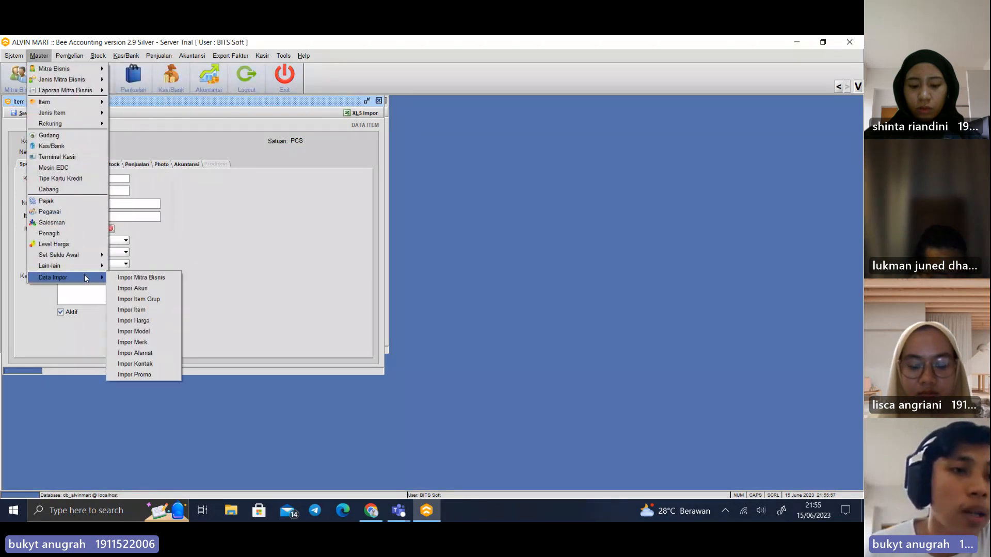
mouse_move(193, 61)
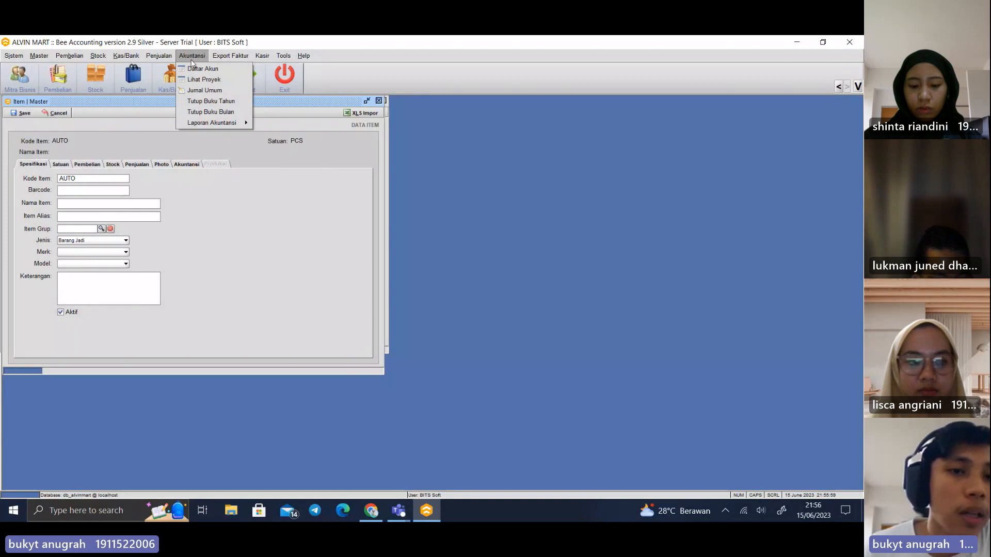
mouse_move(209, 127)
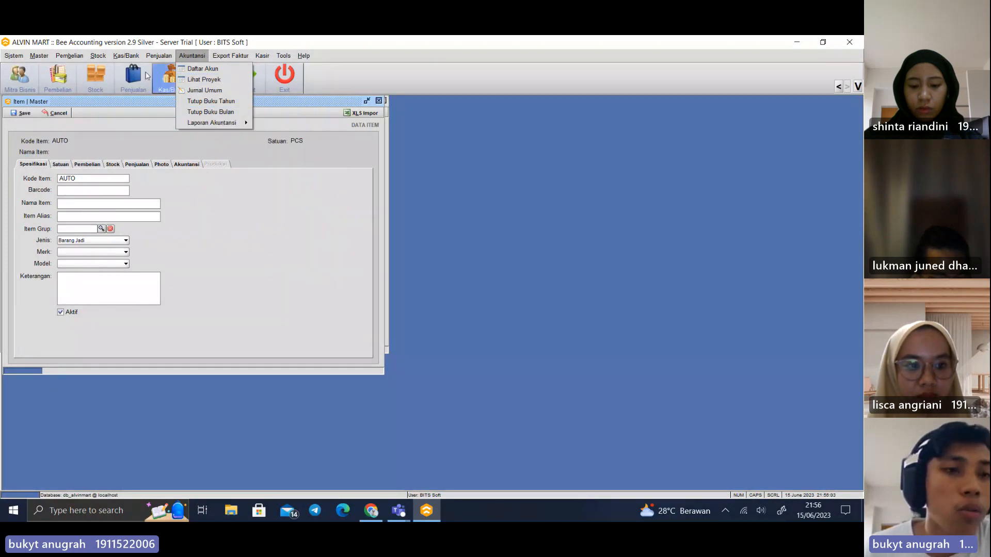
mouse_move(128, 57)
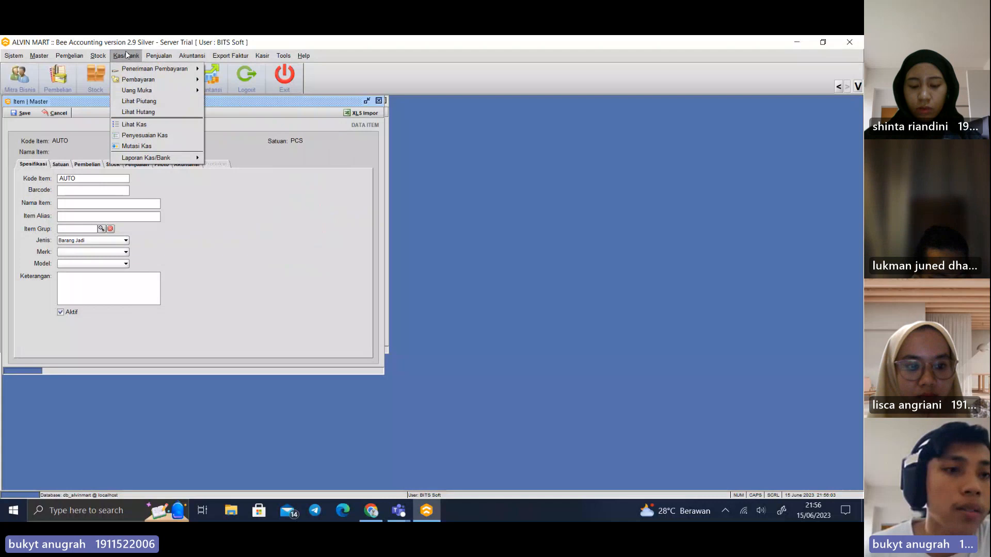
click(156, 124)
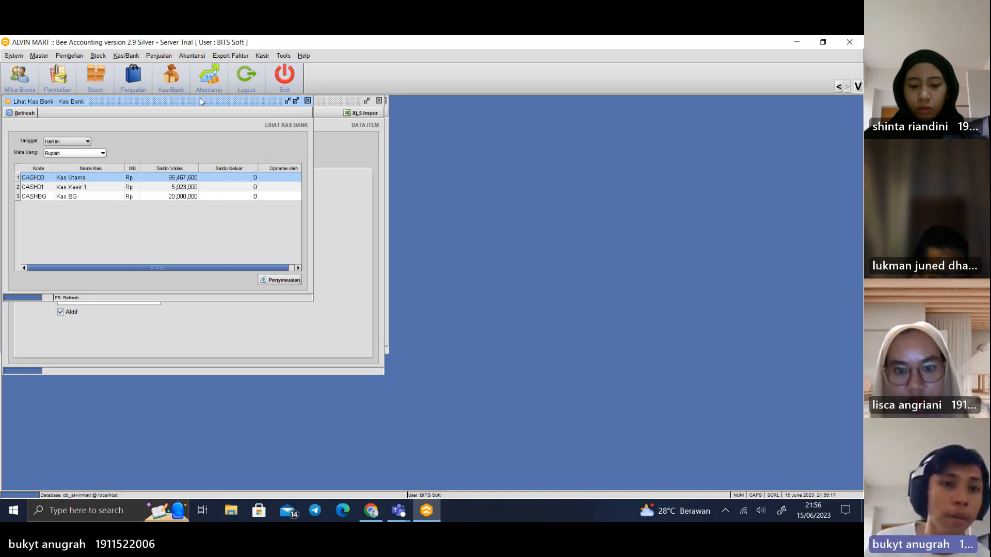
drag(201, 102, 357, 121)
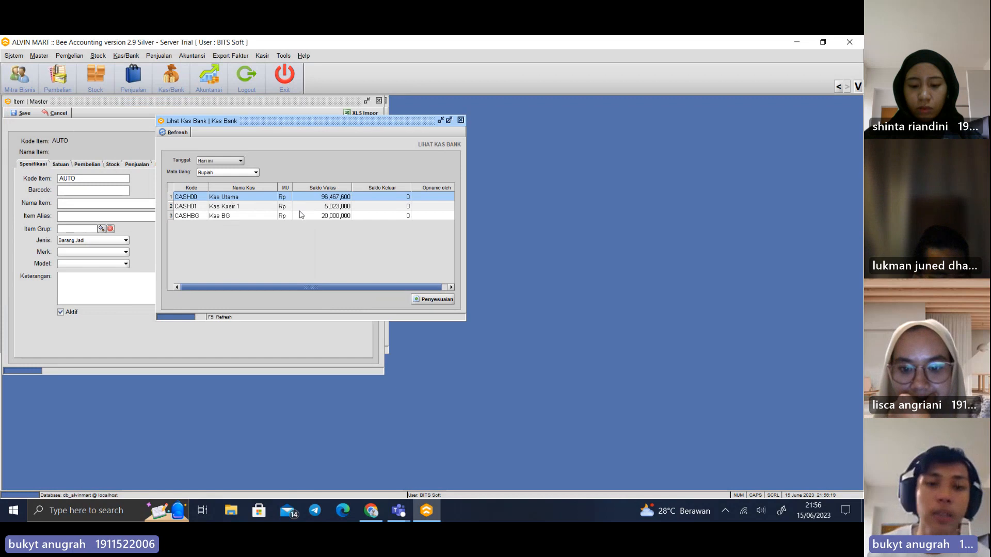
click(307, 207)
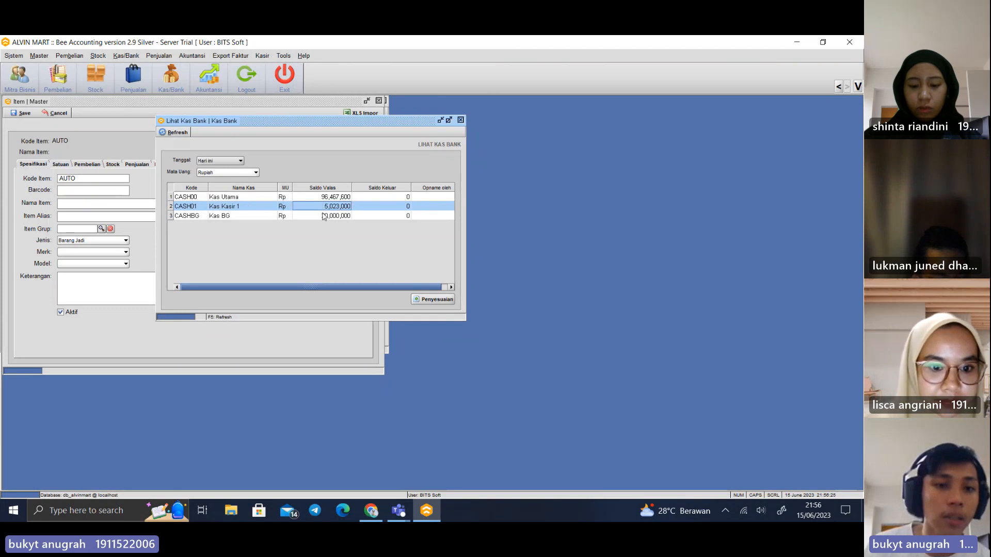
click(250, 216)
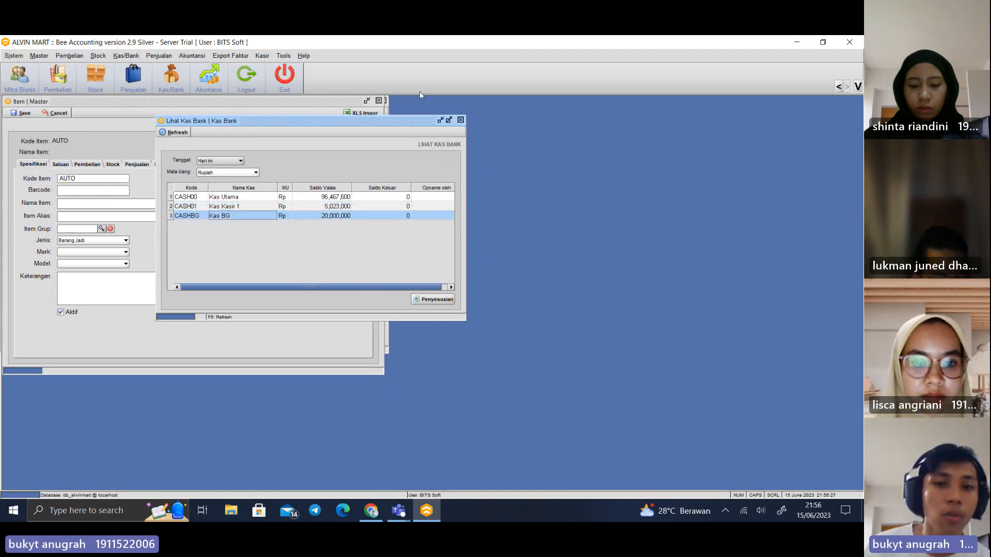
click(460, 119)
Open the Daftar Akun accounting report, preview it for the Pendapatan account type, and close the preview
click(192, 55)
mouse_move(217, 122)
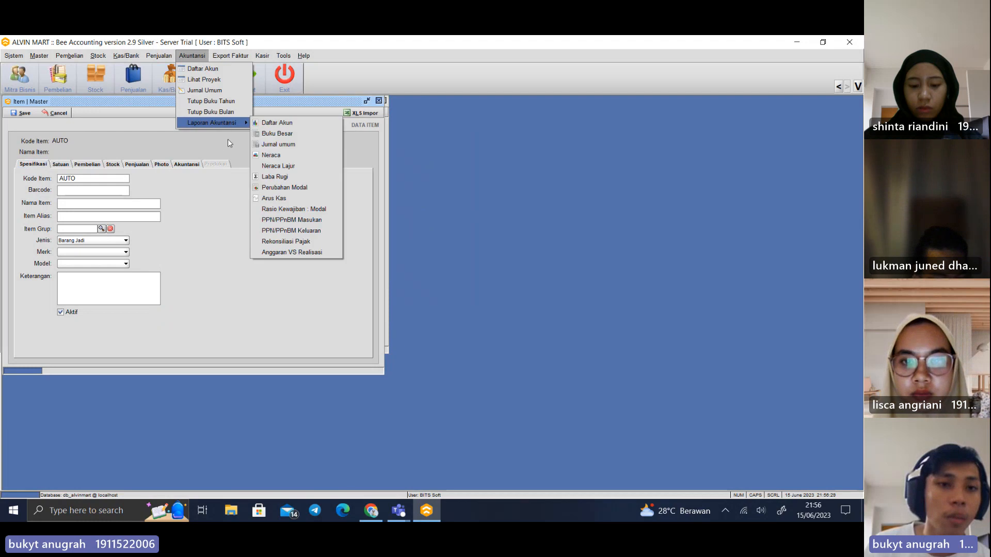
click(275, 125)
click(93, 142)
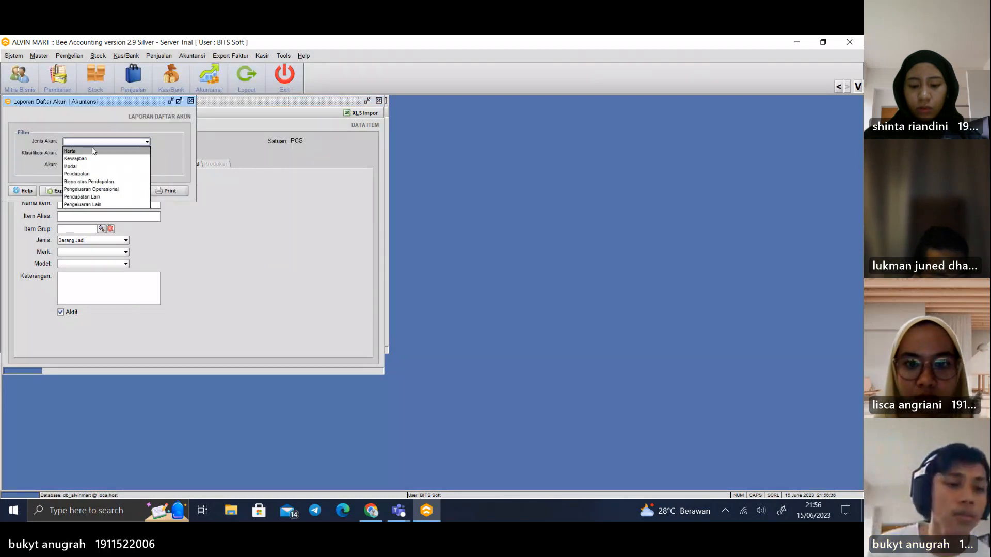
click(77, 174)
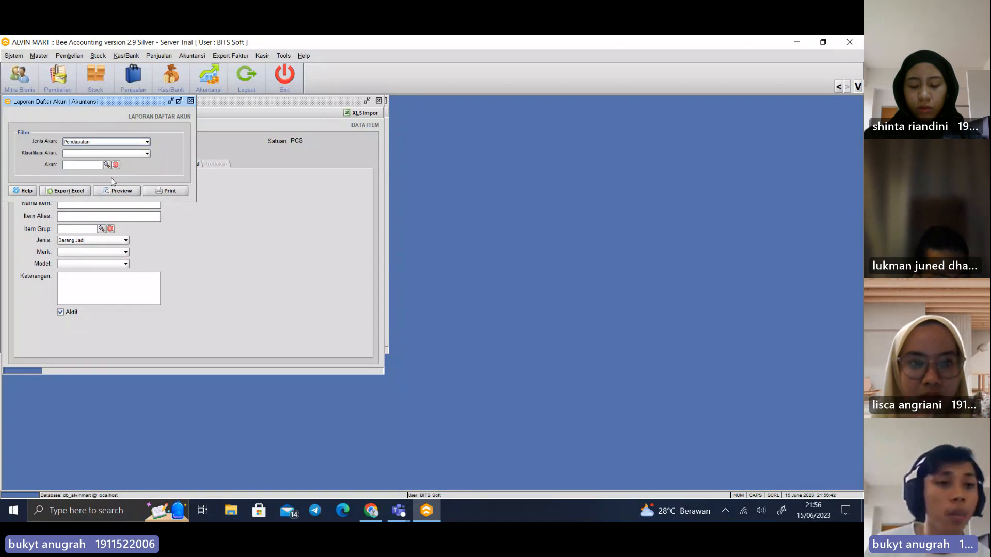
click(118, 191)
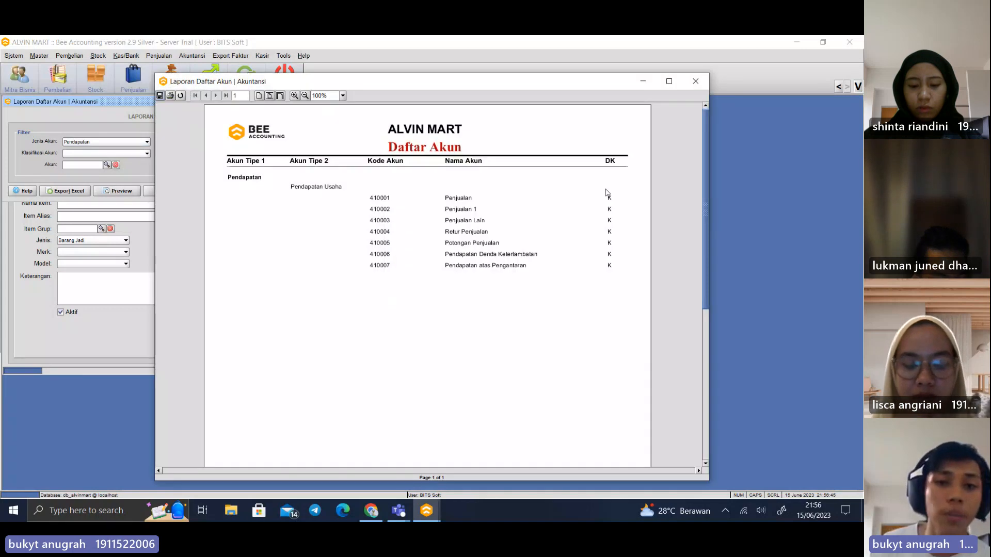
click(696, 81)
Preview the Daftar Akun report for the Harta account type, read through the account list, and close the preview
click(107, 141)
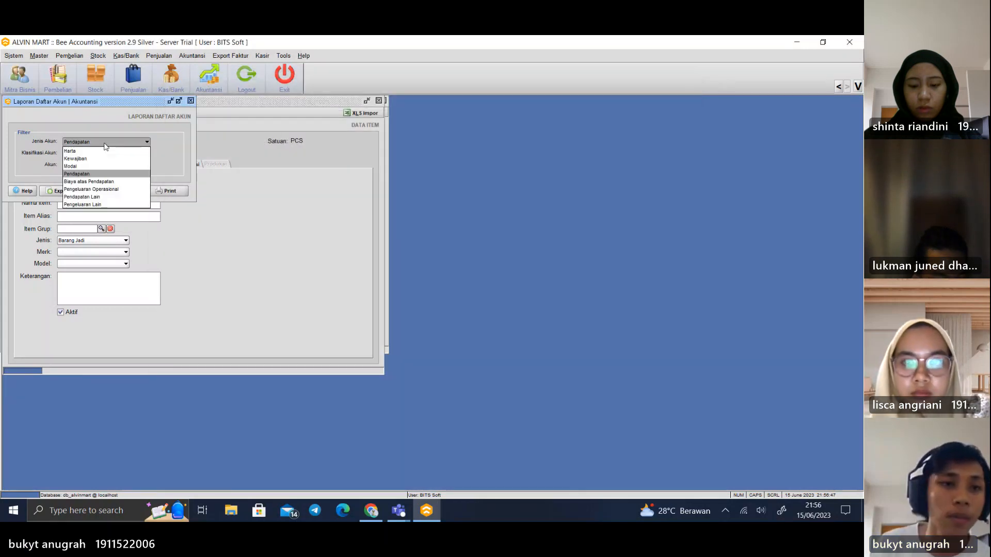
click(103, 151)
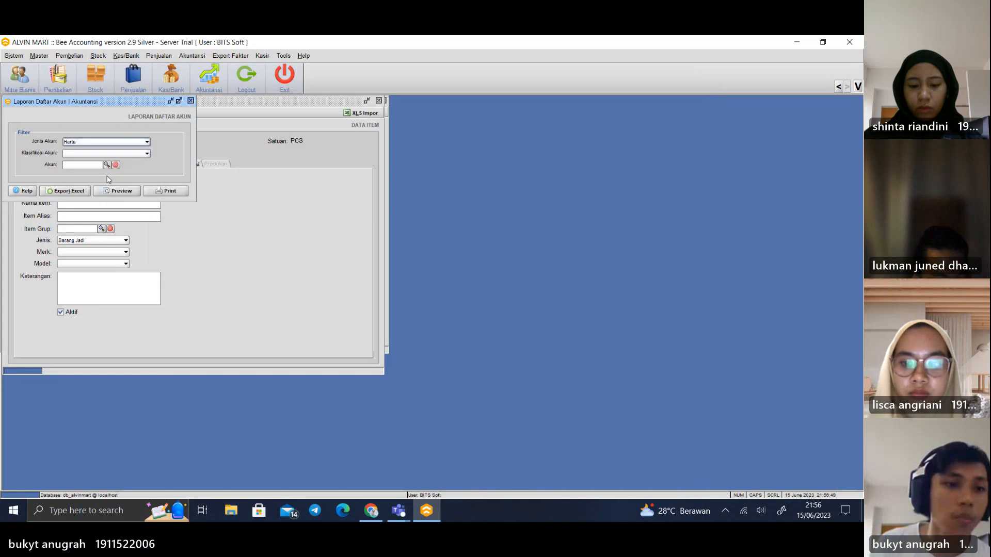
click(116, 191)
scroll(499, 317, down, 5)
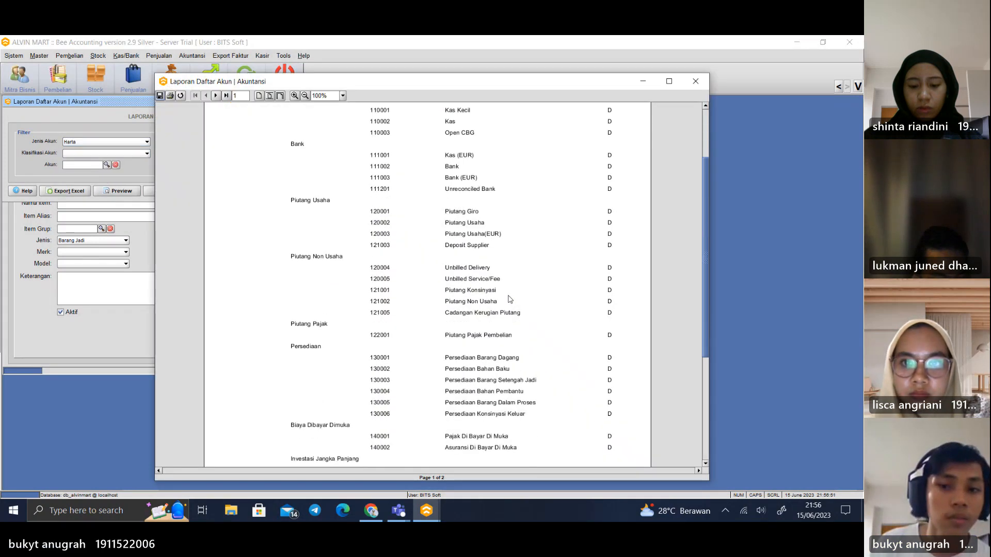
scroll(614, 253, down, 3)
click(695, 81)
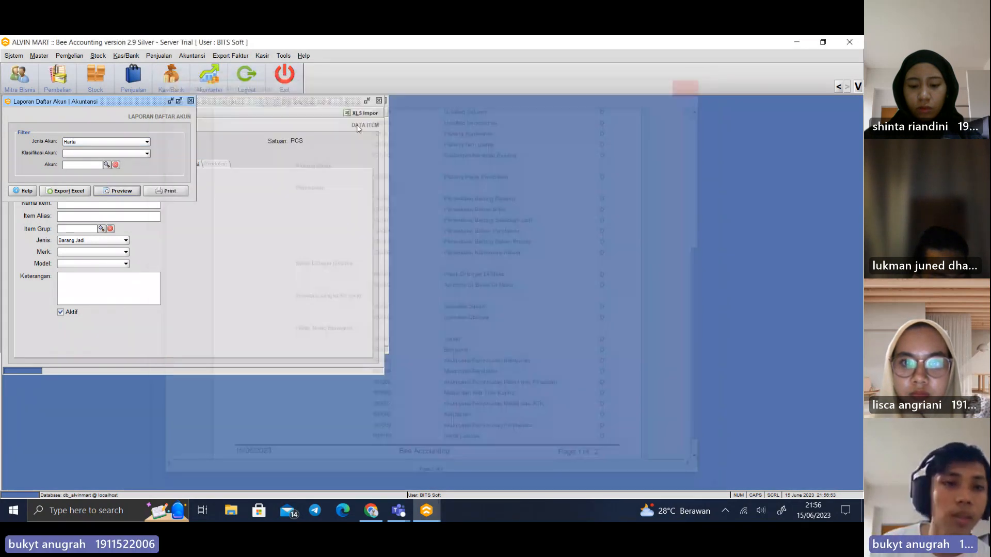
Open the Buku Besar accounting report and try to preview it without any account filter
click(192, 56)
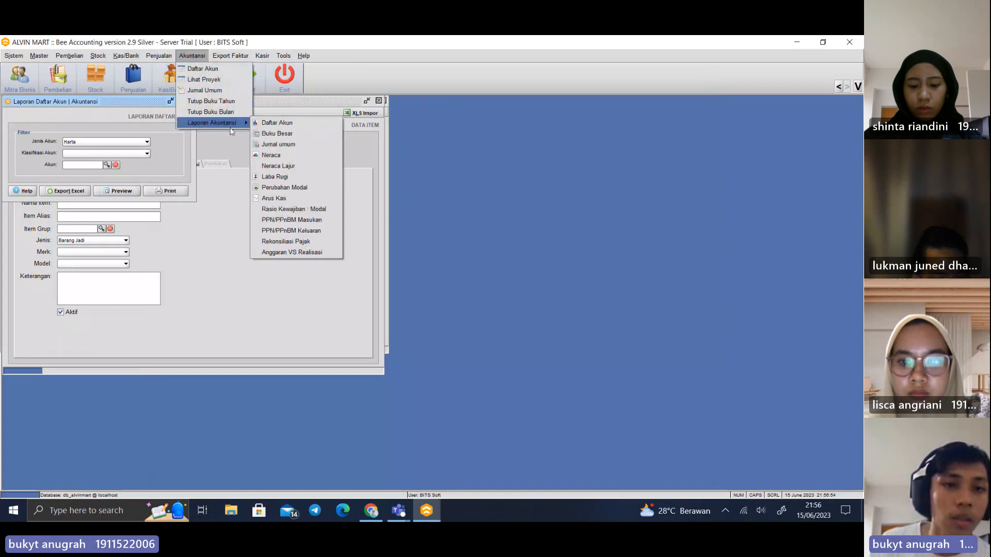
click(277, 134)
click(146, 248)
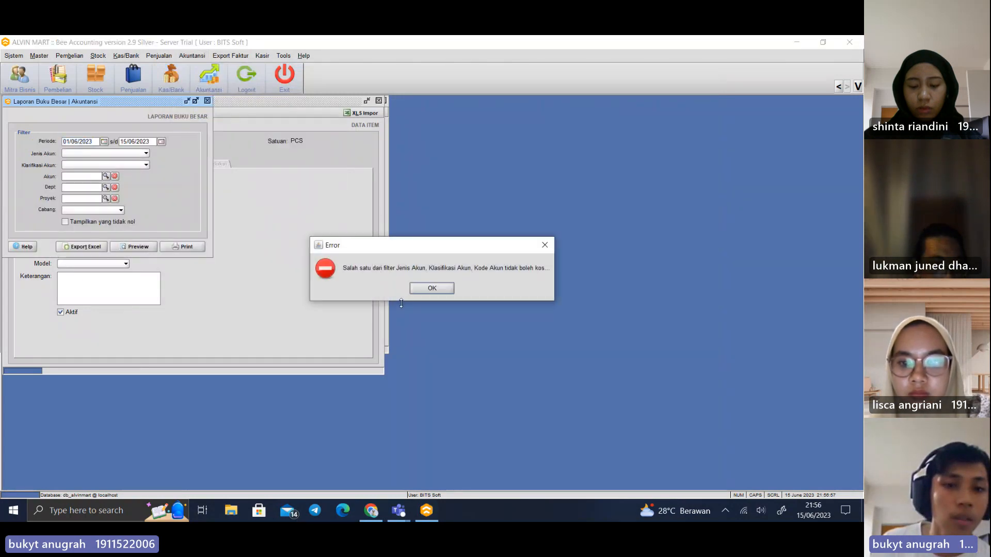
click(426, 286)
Preview the Buku Besar report for the Pendapatan account type, examine the sales ledger, and close the preview
click(94, 154)
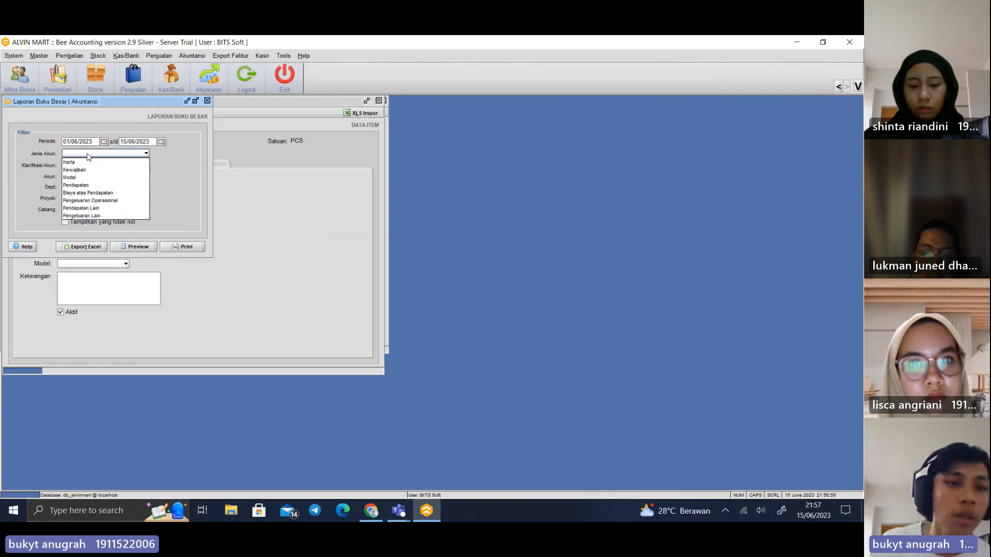
click(76, 185)
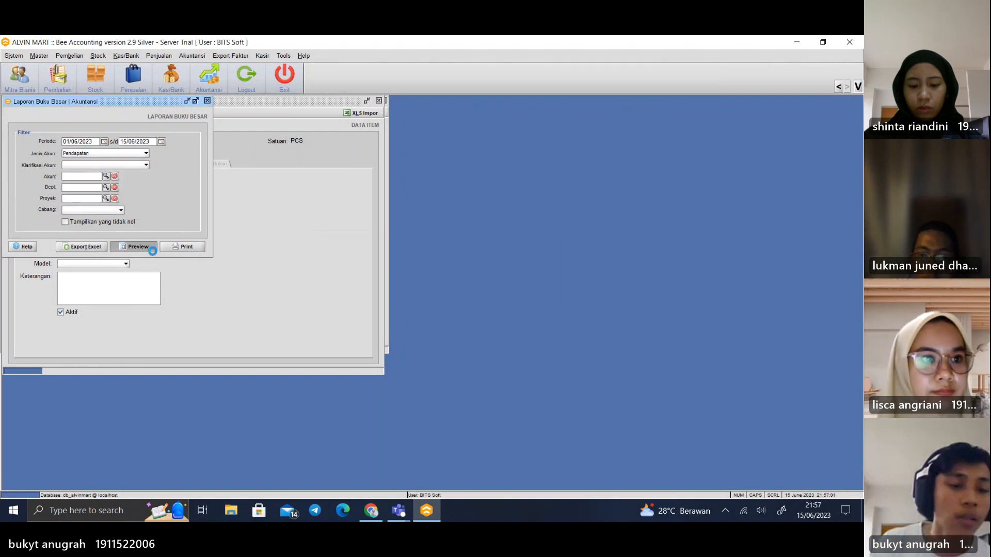
click(135, 246)
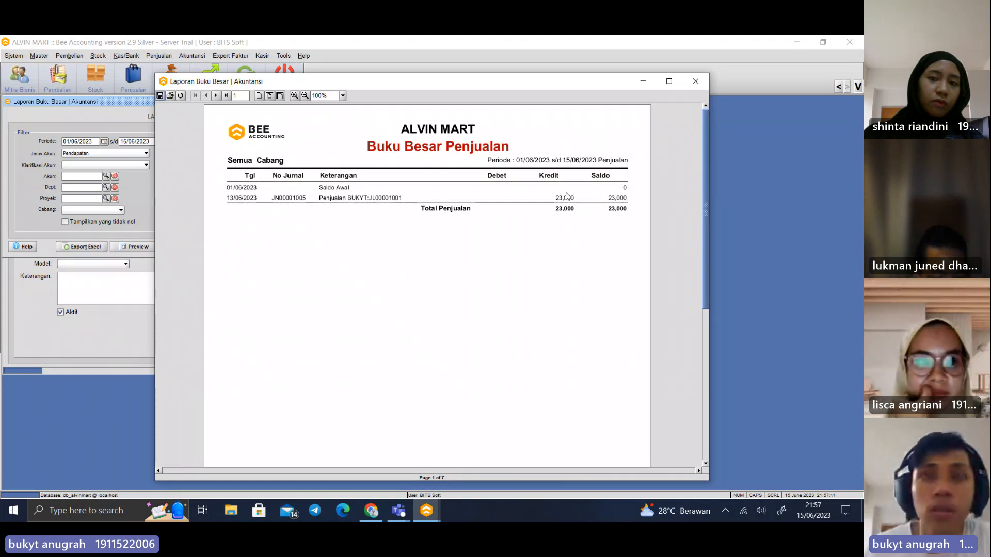
click(697, 81)
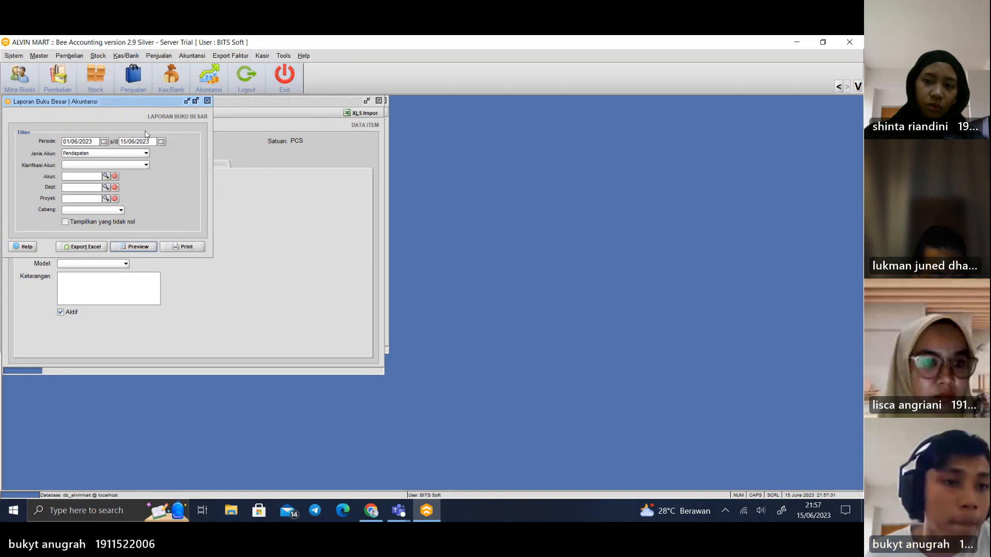
Preview the Buku Besar report for the Harta account type, examine the Kas Kecil ledger, and close the preview
click(124, 154)
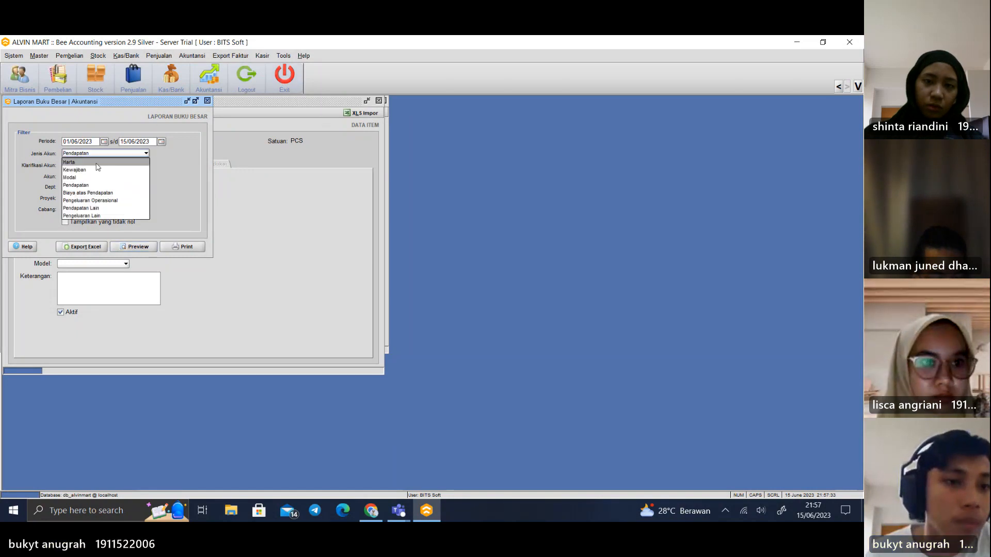
click(96, 162)
click(137, 247)
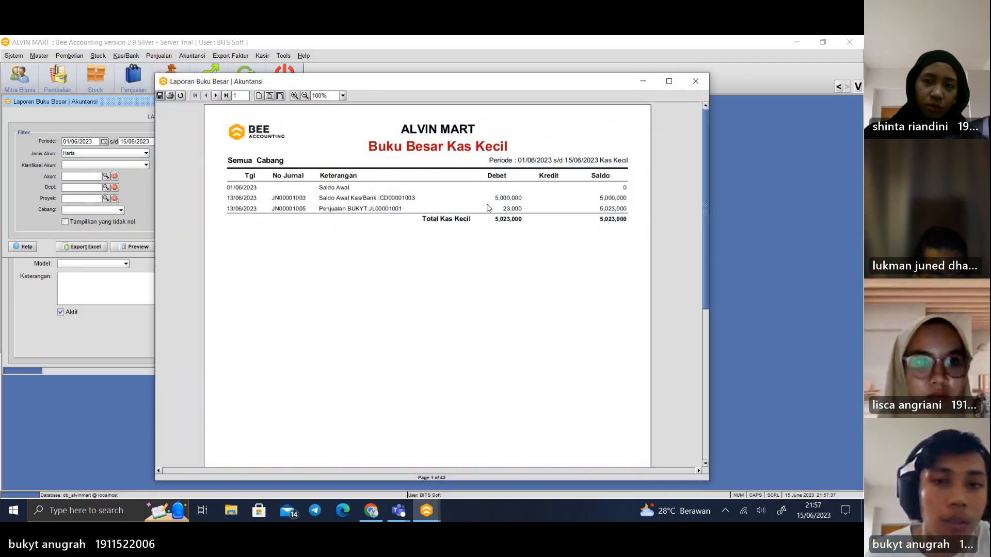
click(695, 81)
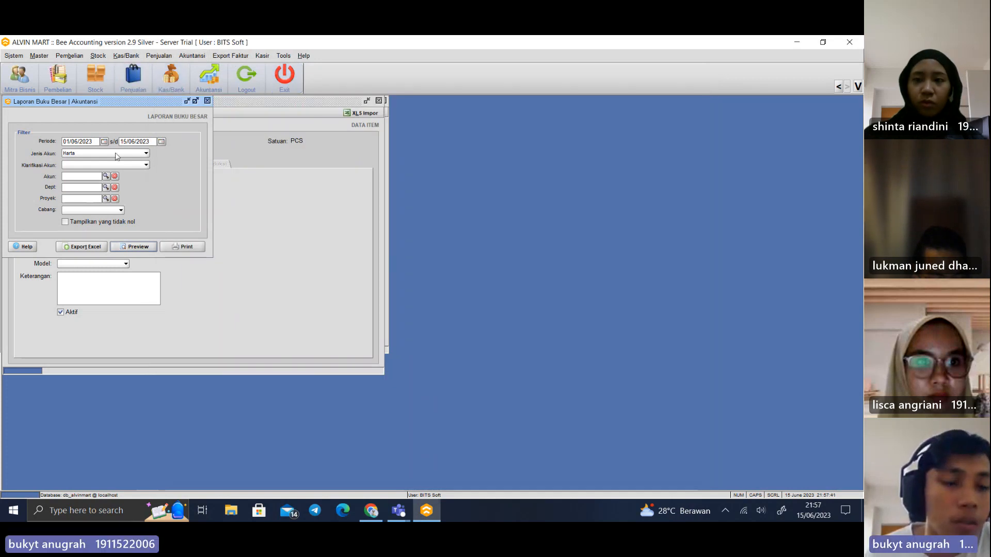
click(146, 153)
click(174, 198)
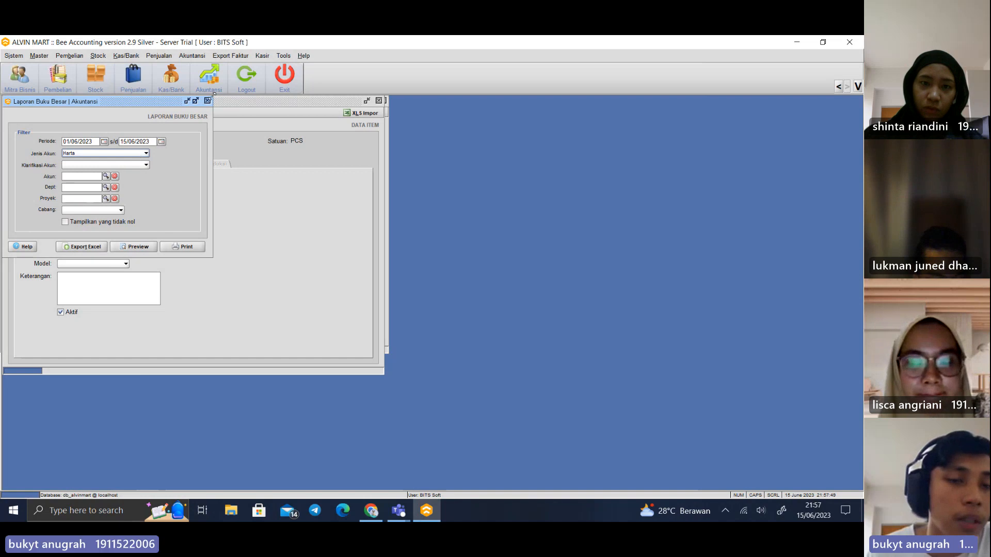
Open the Jurnal Umum accounting report, preview it for 01/06/2023 to 15/06/2023, and read through the journal entries on the first page
click(192, 56)
mouse_move(206, 122)
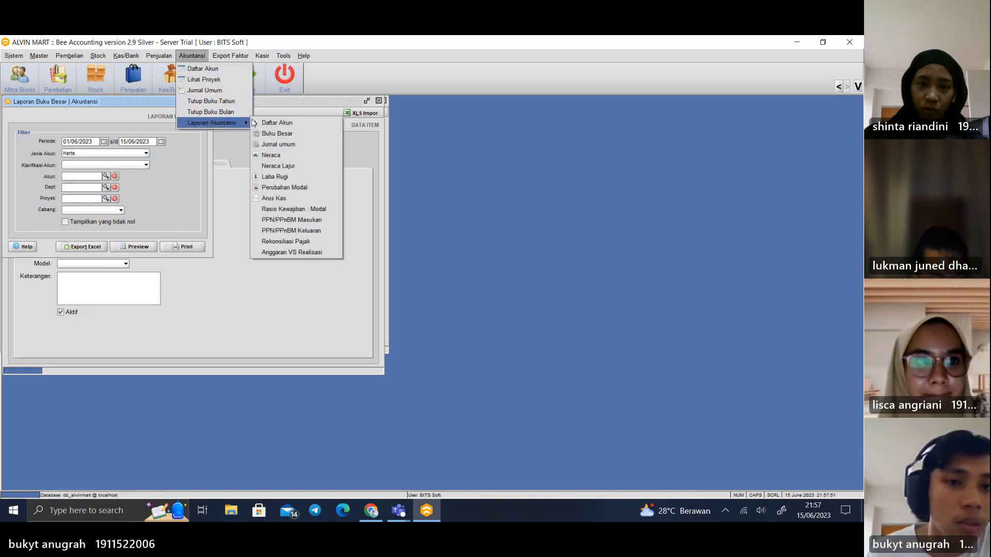
click(273, 144)
click(129, 253)
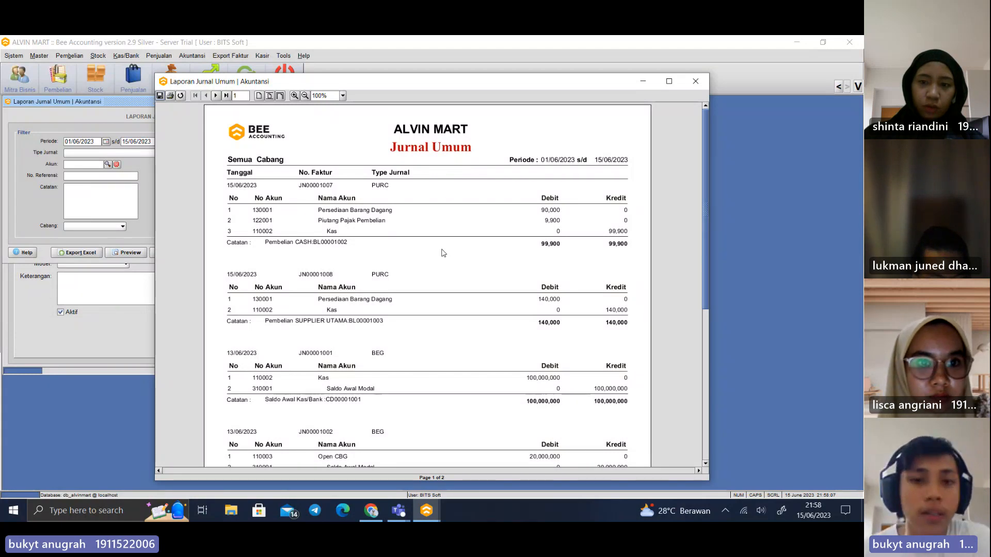
scroll(444, 243, down, 1)
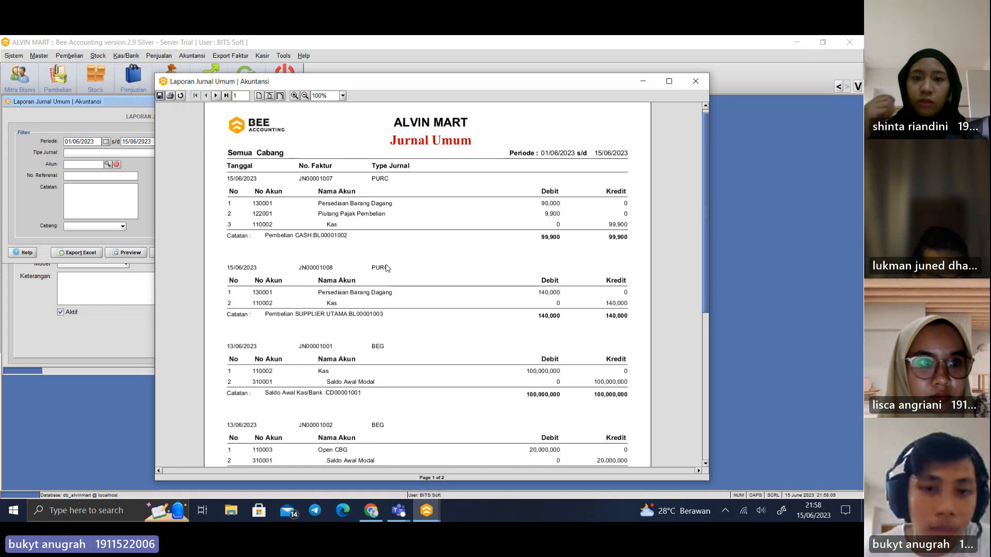
scroll(390, 322, down, 3)
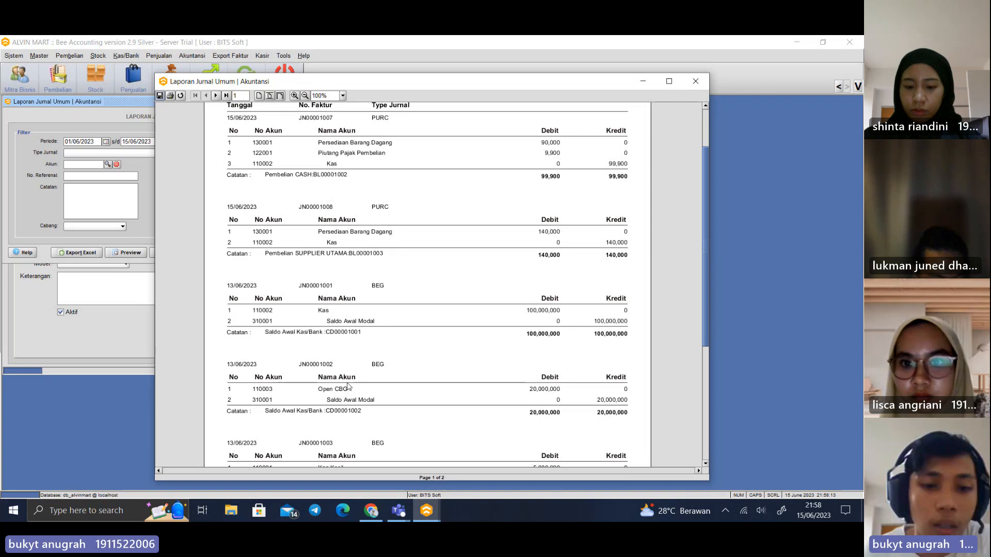
scroll(377, 367, down, 10)
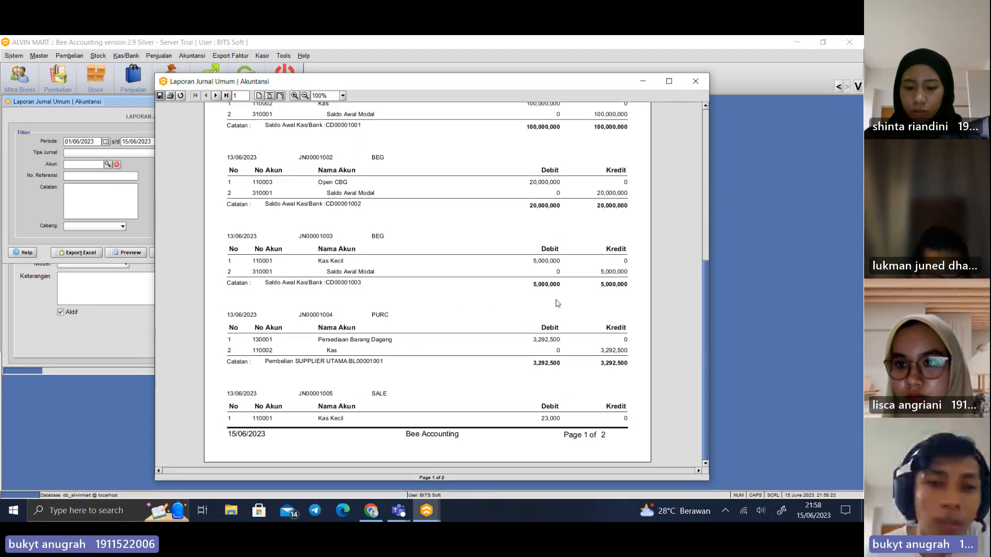
scroll(526, 218, up, 5)
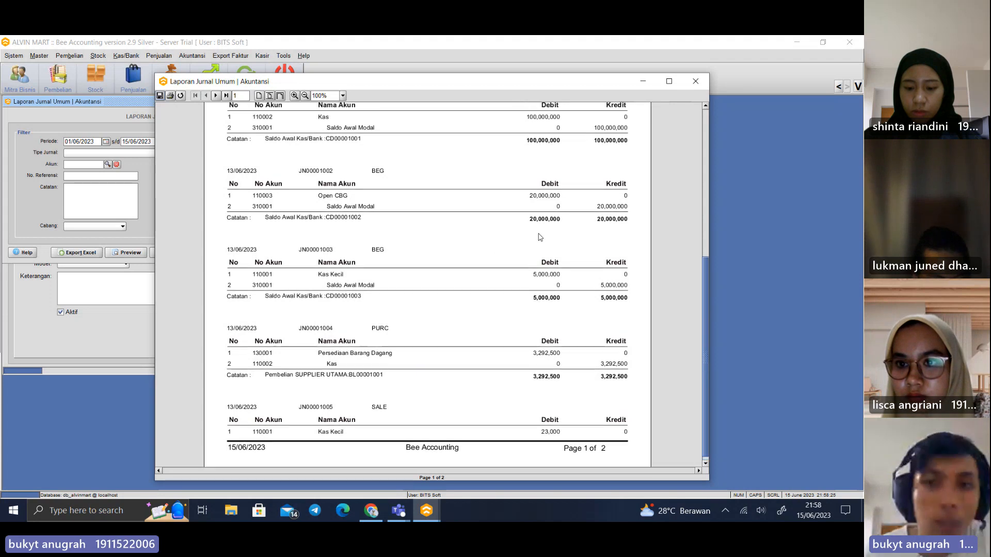
Close the Jurnal Umum preview and preview the Neraca report with both comparison dates at 15/06/2023
scroll(586, 342, up, 2)
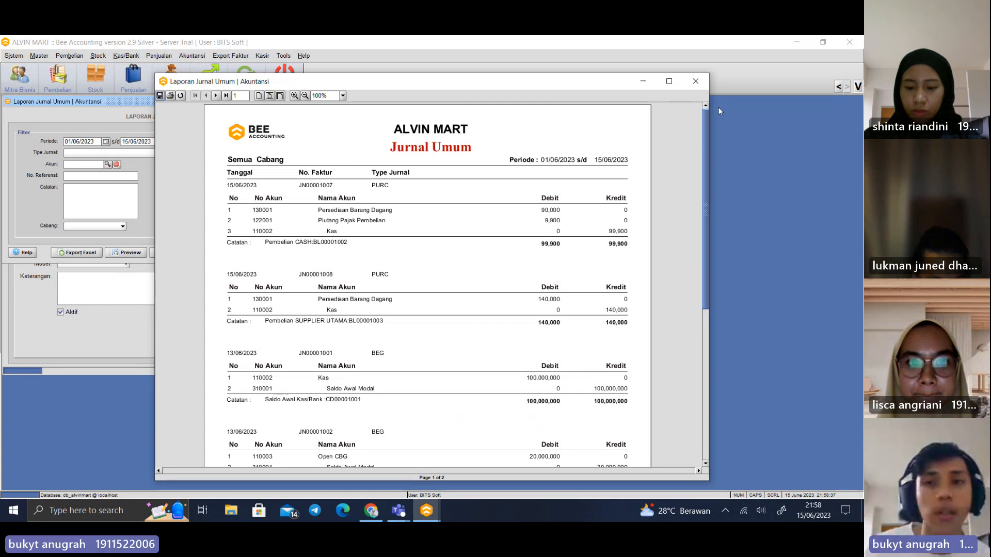
click(692, 84)
click(192, 55)
mouse_move(234, 123)
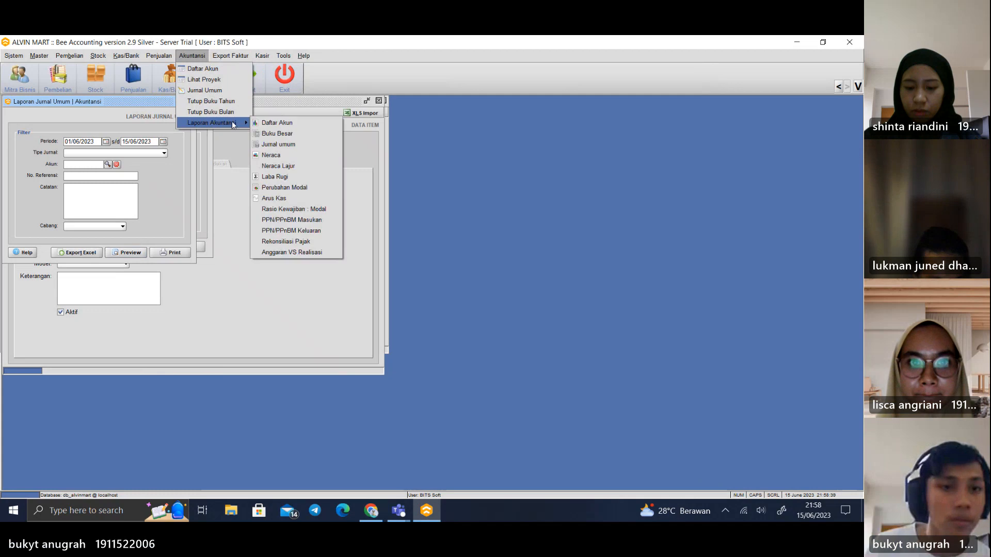
click(289, 155)
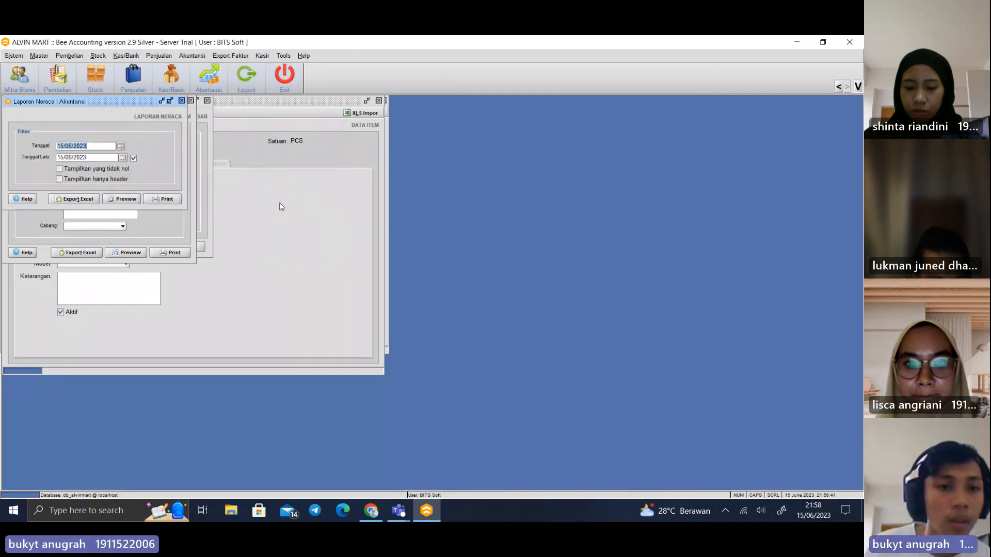
click(128, 200)
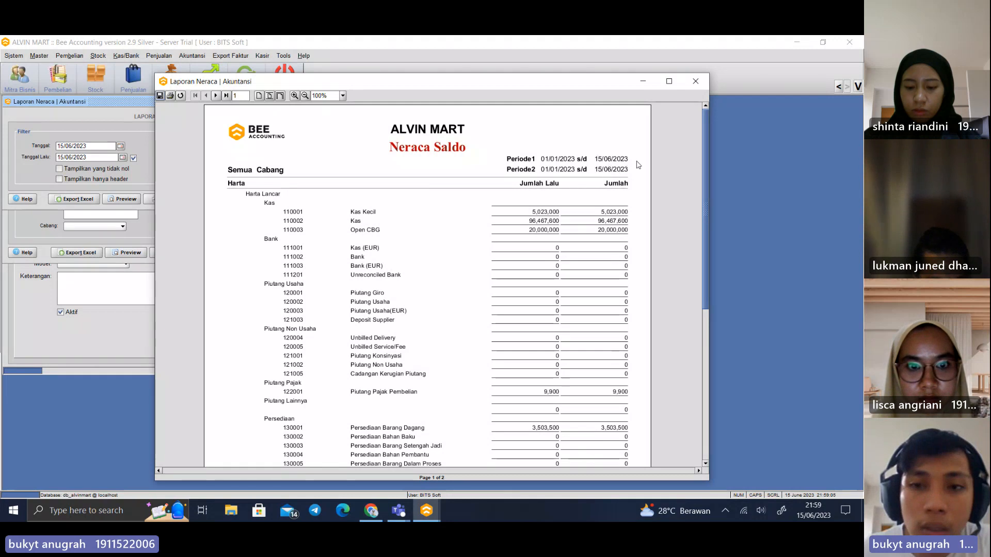
Read through the first page of the Neraca Saldo, from the Kas accounts to Harta Lainnya, and close the preview
scroll(486, 236, down, 1)
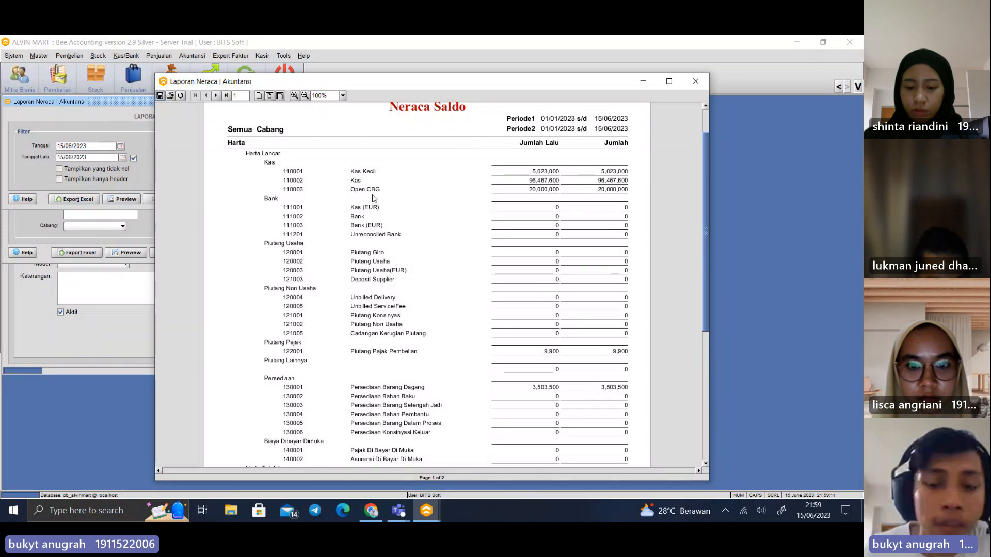
scroll(405, 238, down, 1)
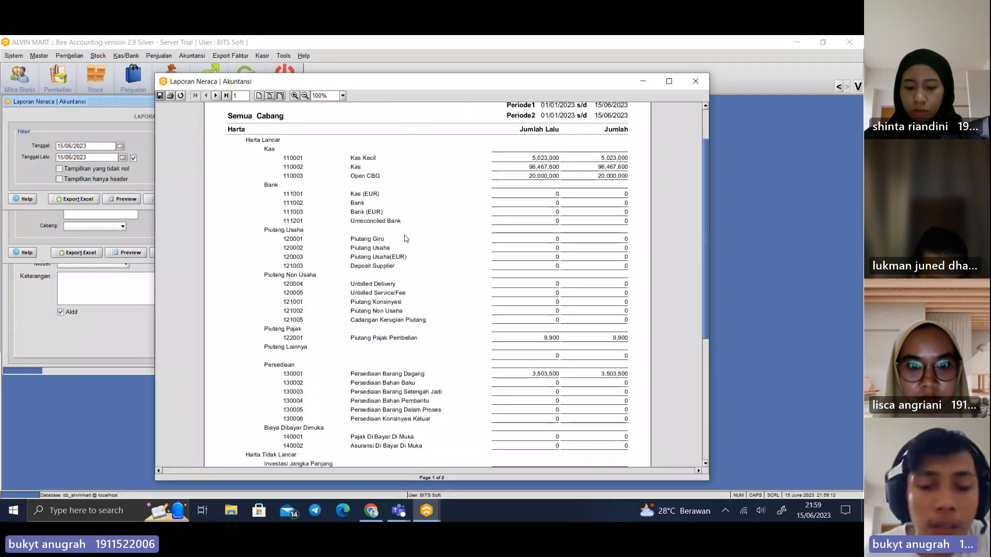
scroll(406, 238, down, 3)
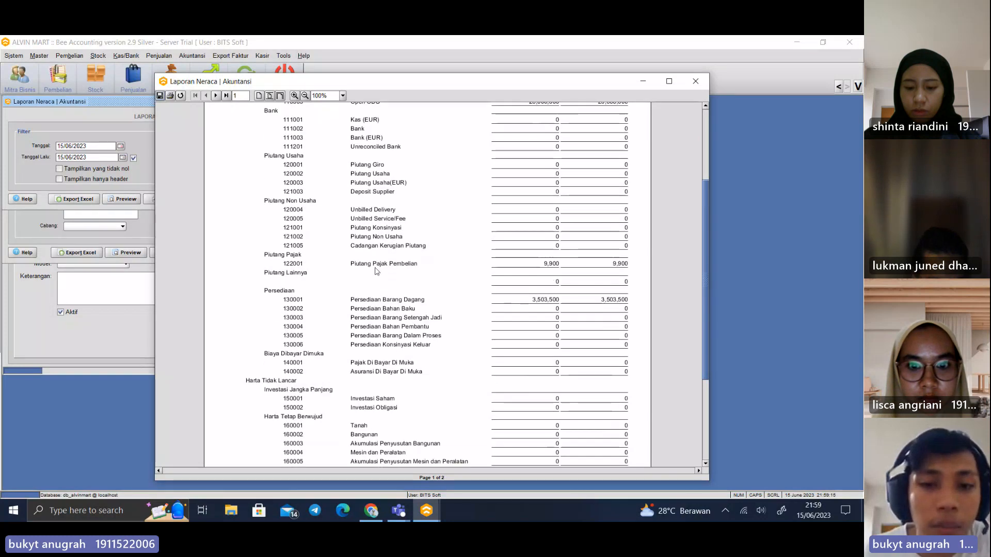
scroll(399, 209, down, 2)
scroll(399, 210, down, 3)
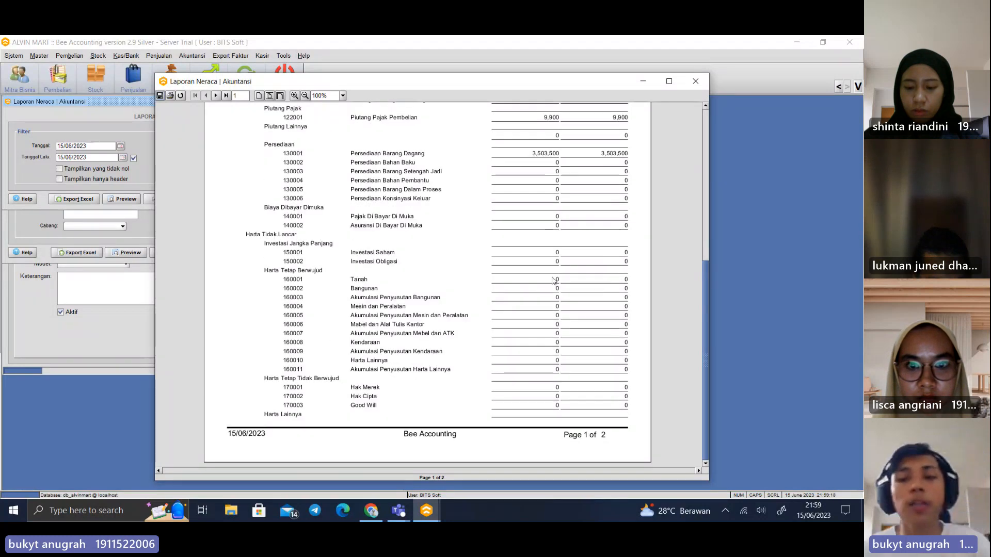
click(695, 81)
Preview the Neraca Lajur report for 01/01/2023 to 15/06/2023, examine its debit and credit columns, and close the preview
click(191, 55)
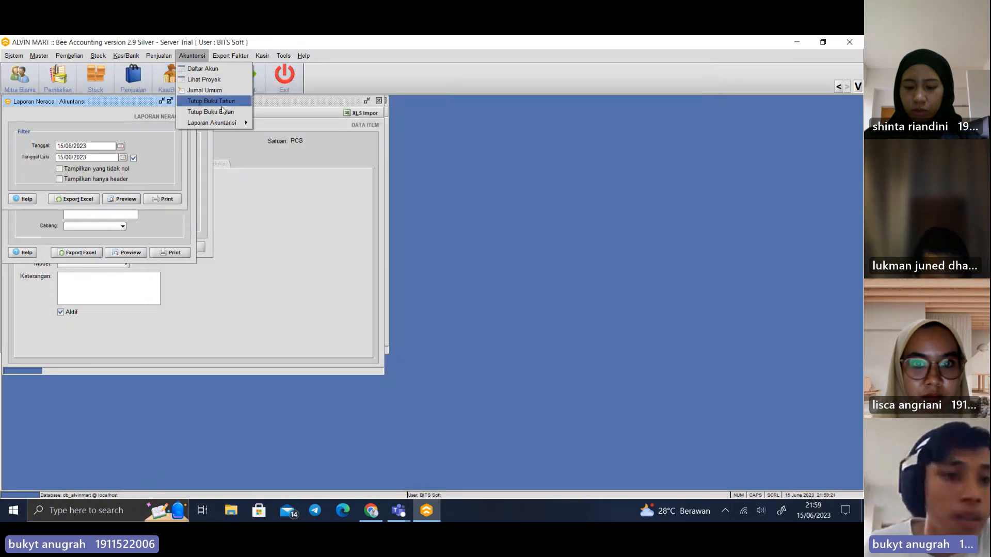
mouse_move(216, 122)
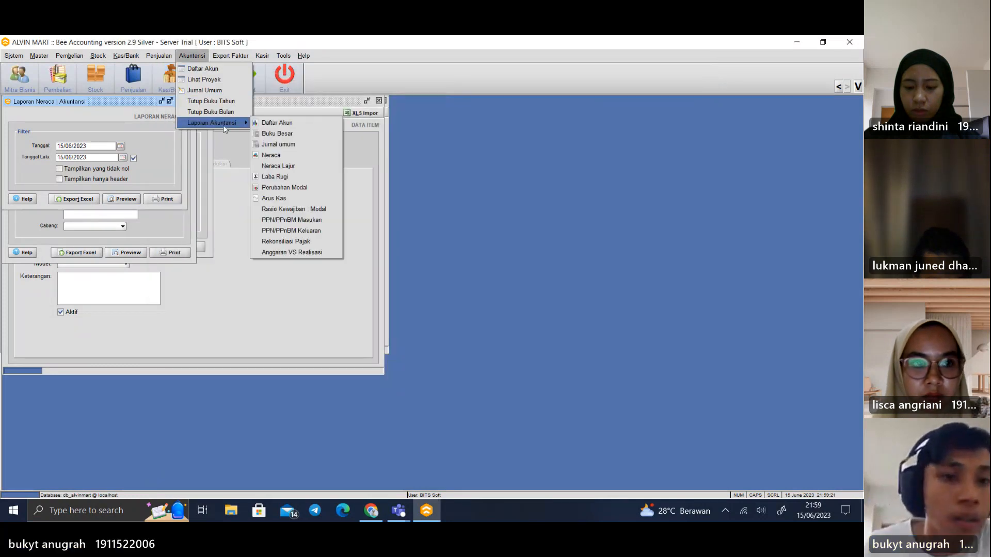
click(296, 172)
click(122, 201)
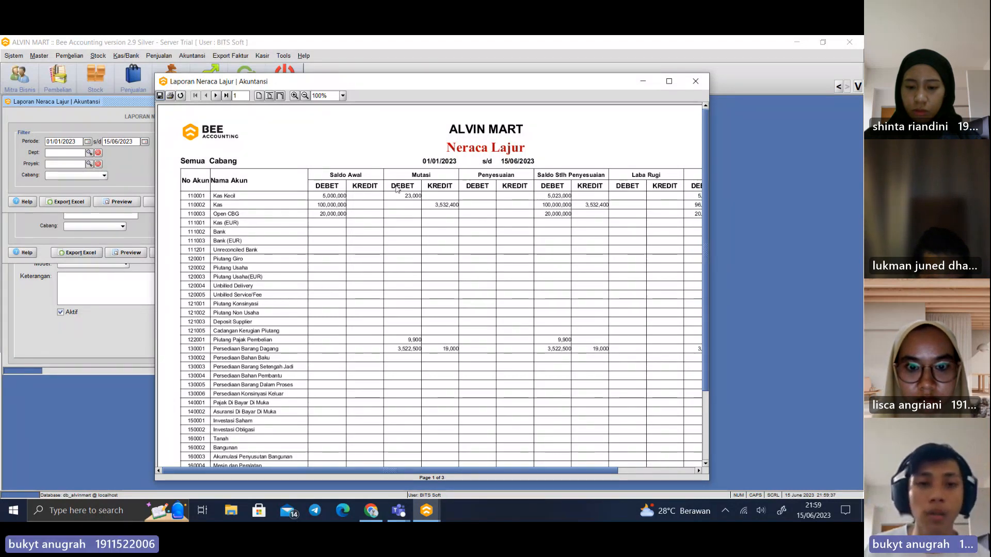
click(695, 81)
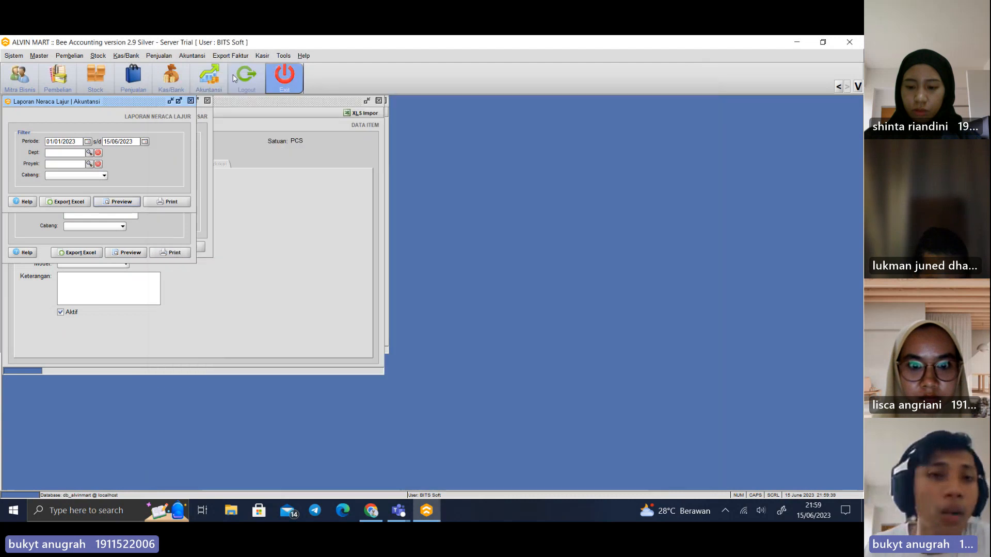
Open the Laba Rugi accounting report and preview it for 01/01/2023 to 15/06/2023
click(191, 55)
mouse_move(216, 121)
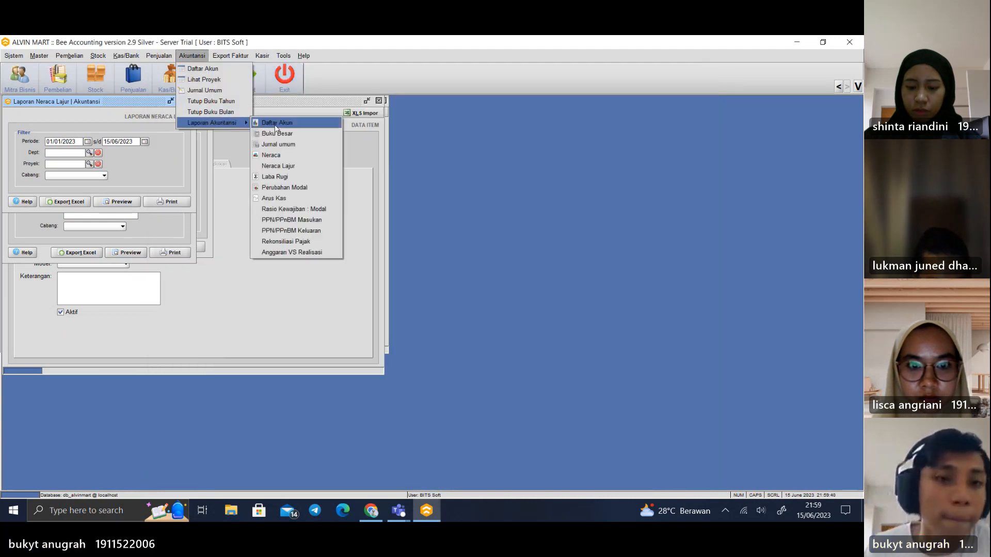
click(294, 179)
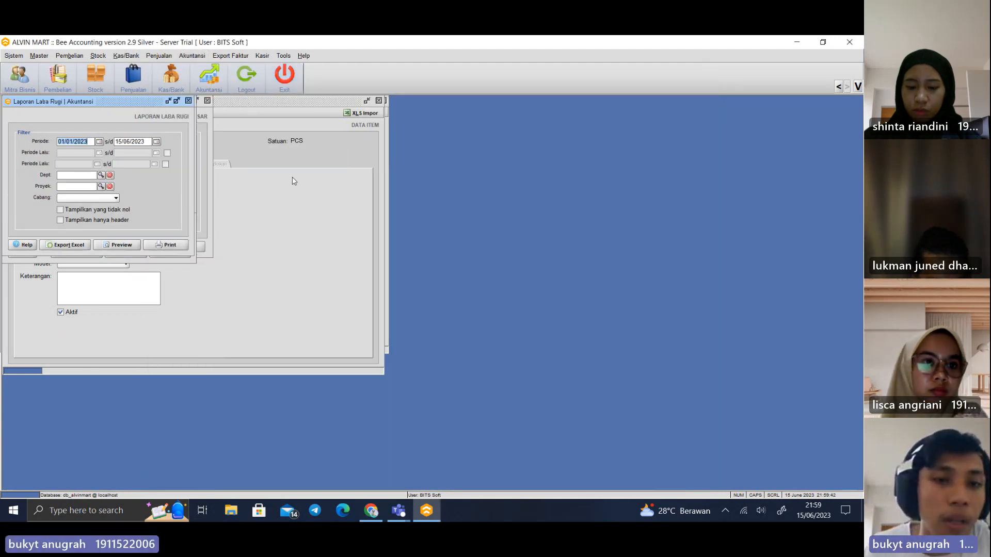
click(117, 245)
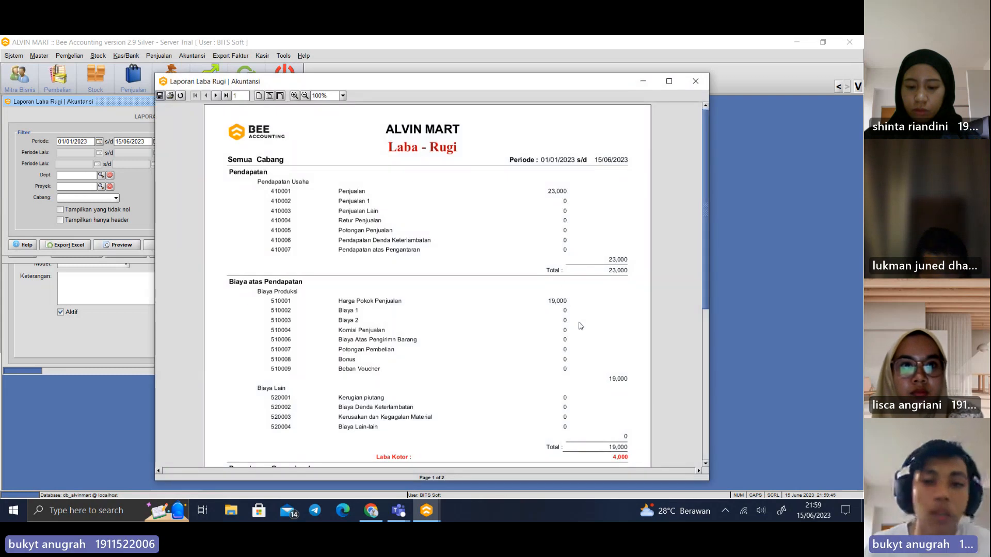
Examine the sales income, Harga Pokok Penjualan, Laba Kotor and operating expenses in the Laba Rugi report, and close the preview
scroll(526, 345, down, 3)
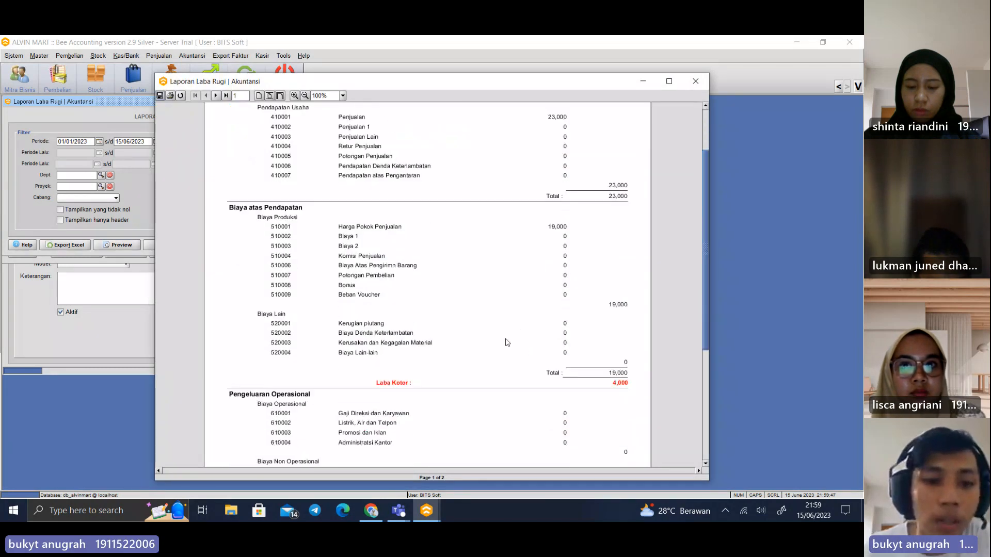
scroll(503, 336, down, 2)
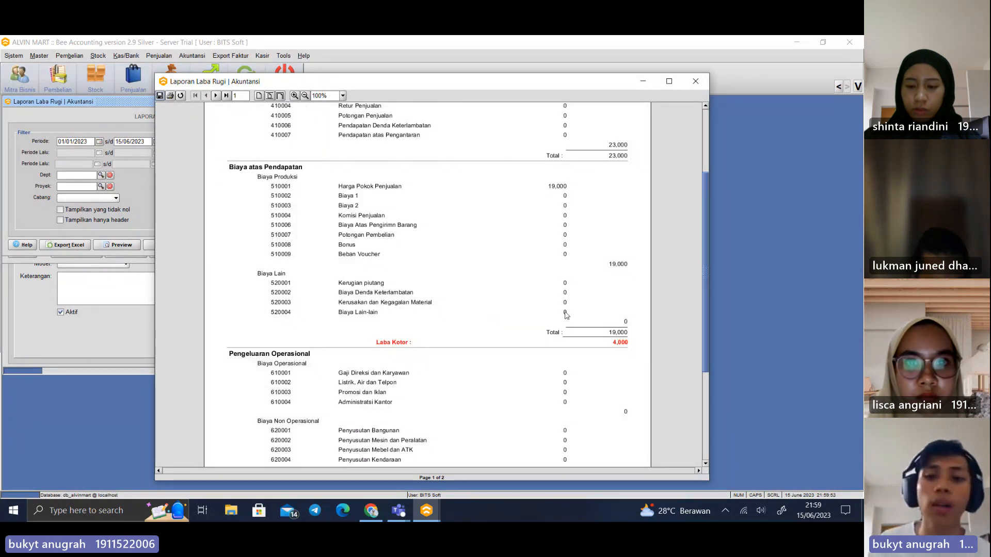
scroll(509, 297, up, 1)
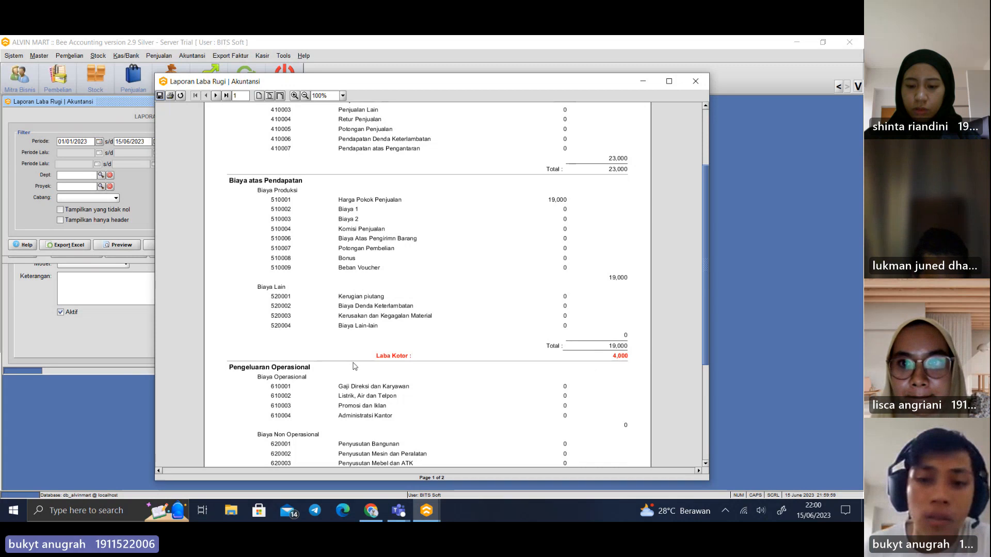
scroll(523, 263, down, 2)
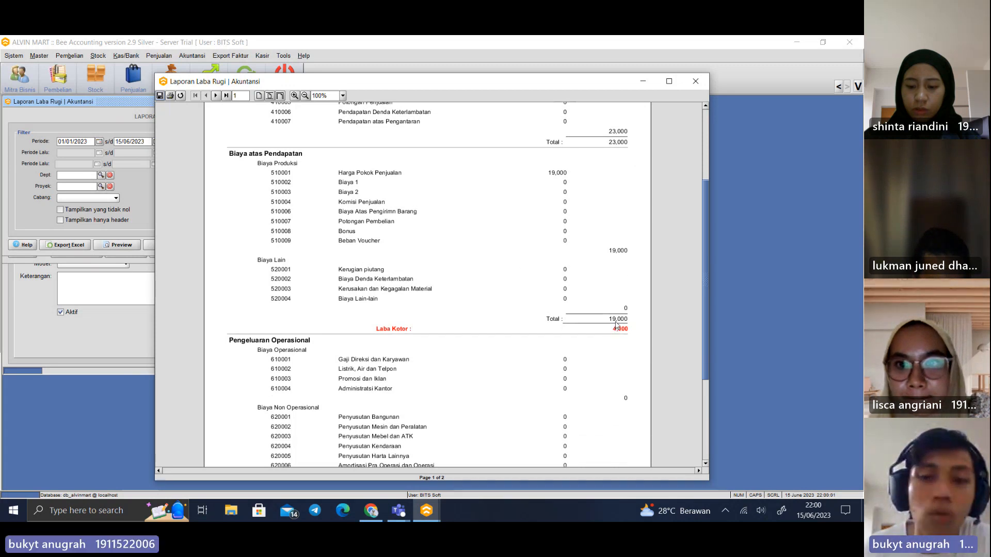
scroll(616, 324, up, 4)
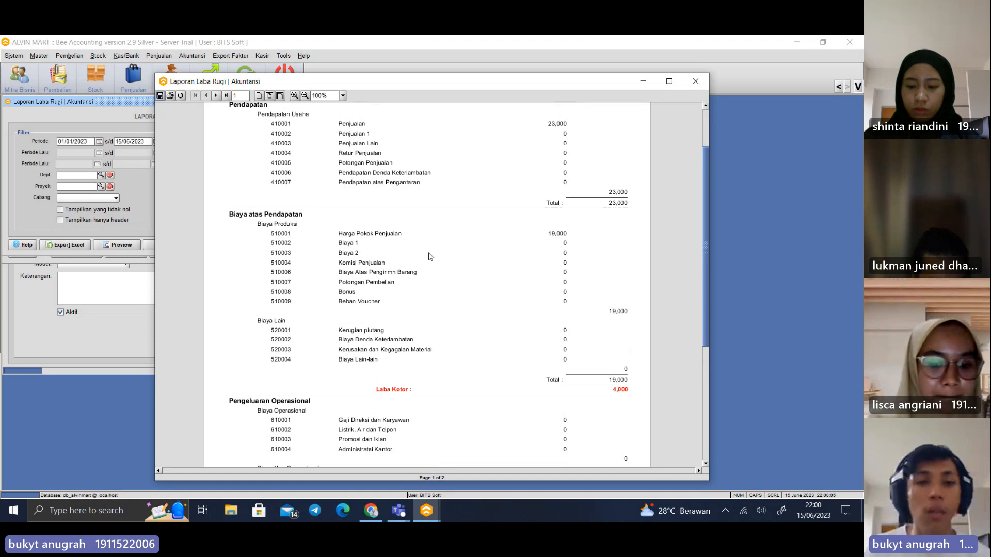
scroll(579, 267, up, 1)
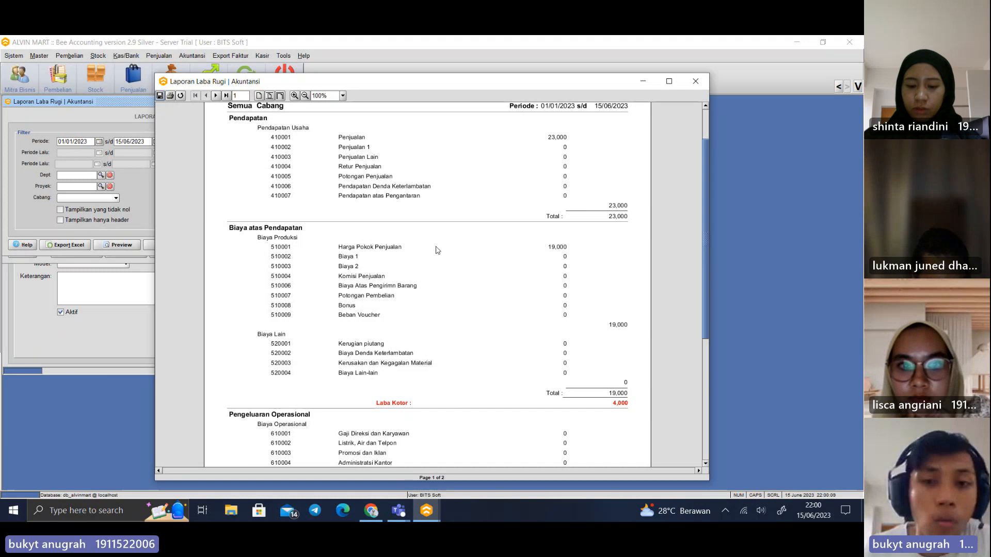
scroll(578, 325, down, 6)
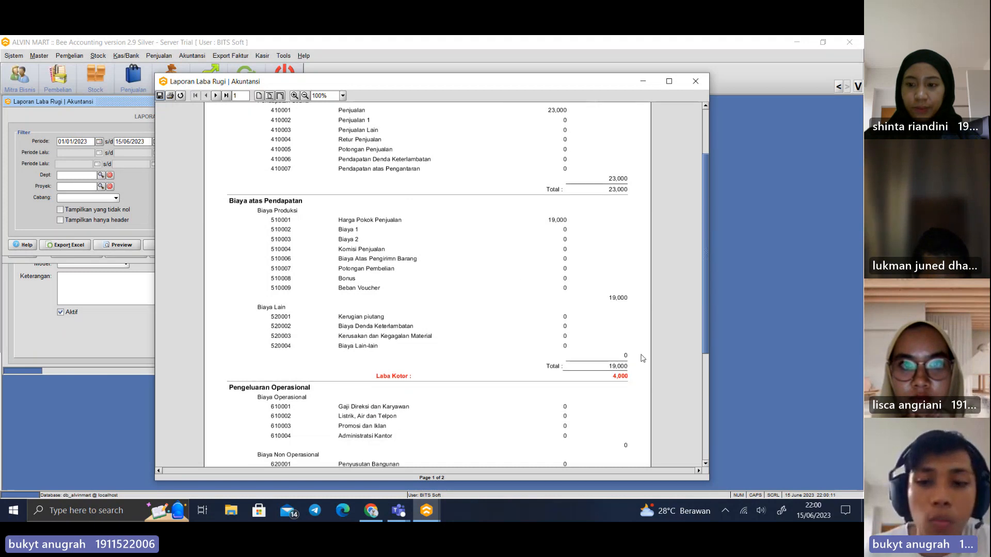
click(695, 81)
Preview the Arus Kas report for 16/05/2023 to 15/06/2023, examine its cash flow sections, and close the preview
click(192, 56)
mouse_move(209, 122)
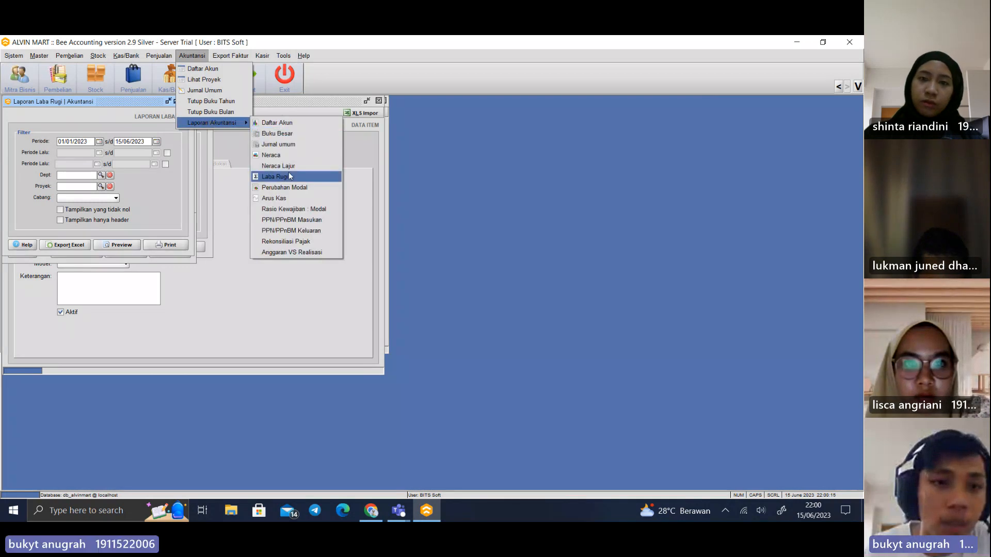
click(289, 188)
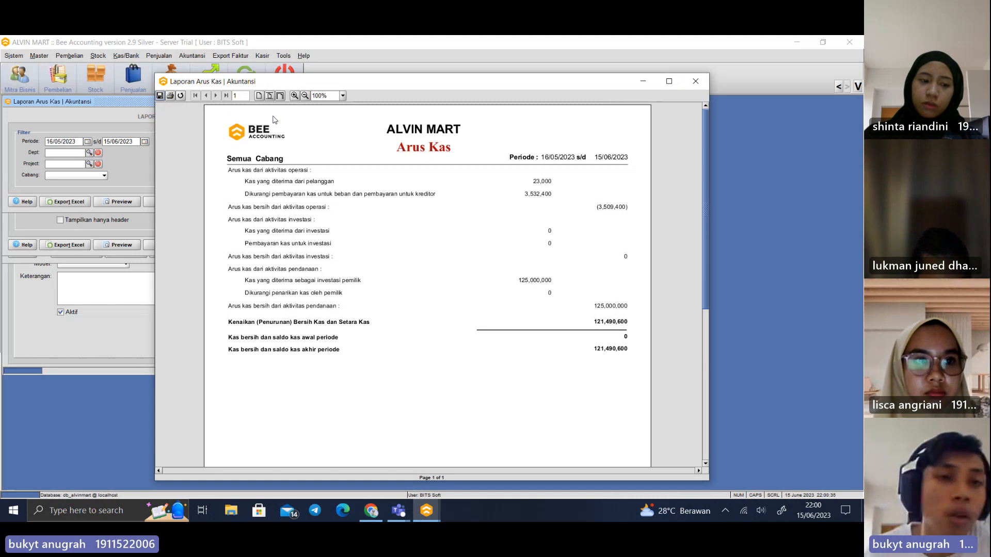
click(696, 81)
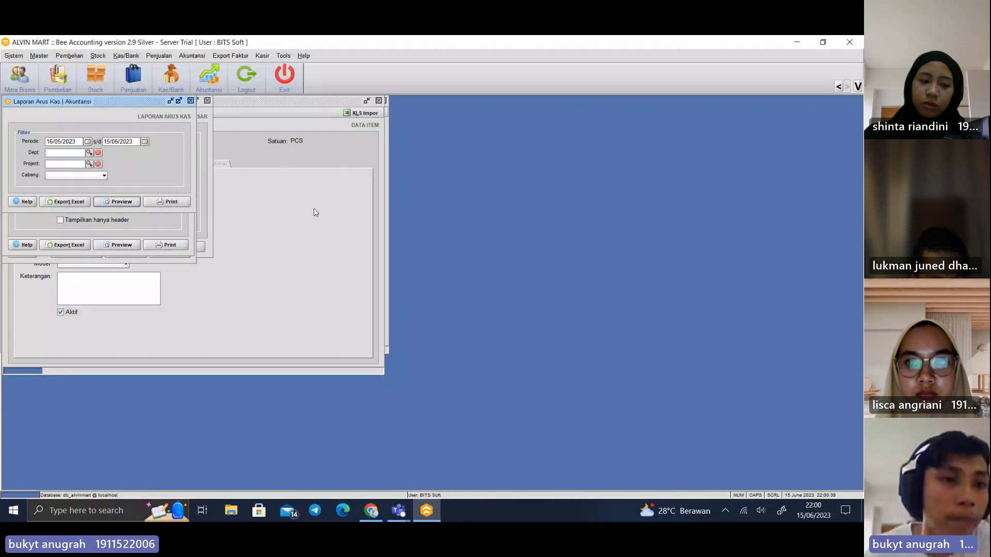
click(39, 55)
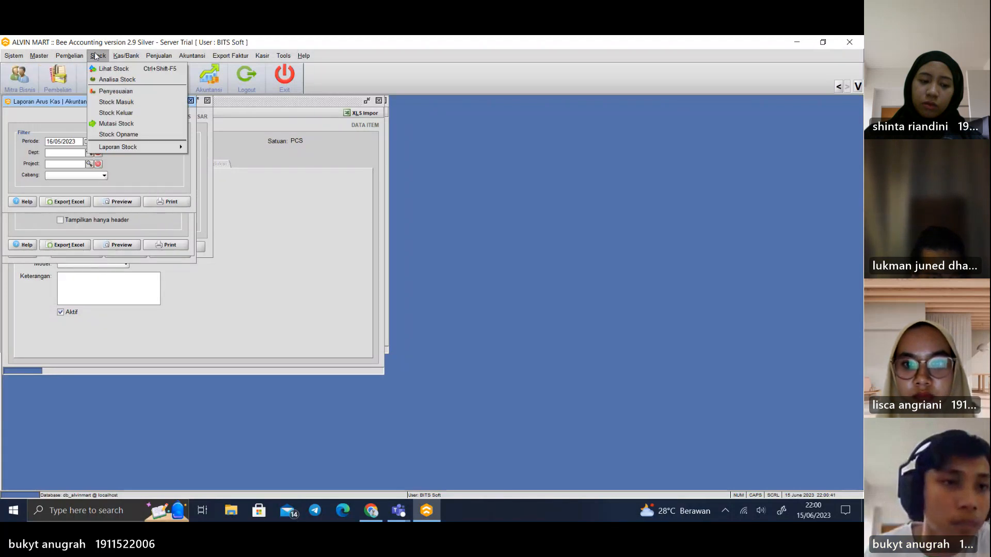
mouse_move(194, 57)
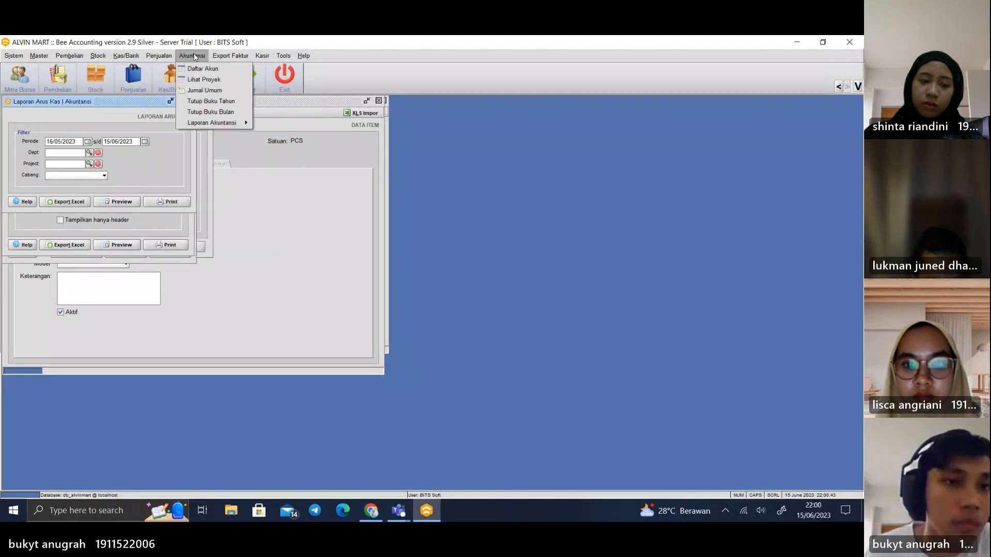
mouse_move(216, 123)
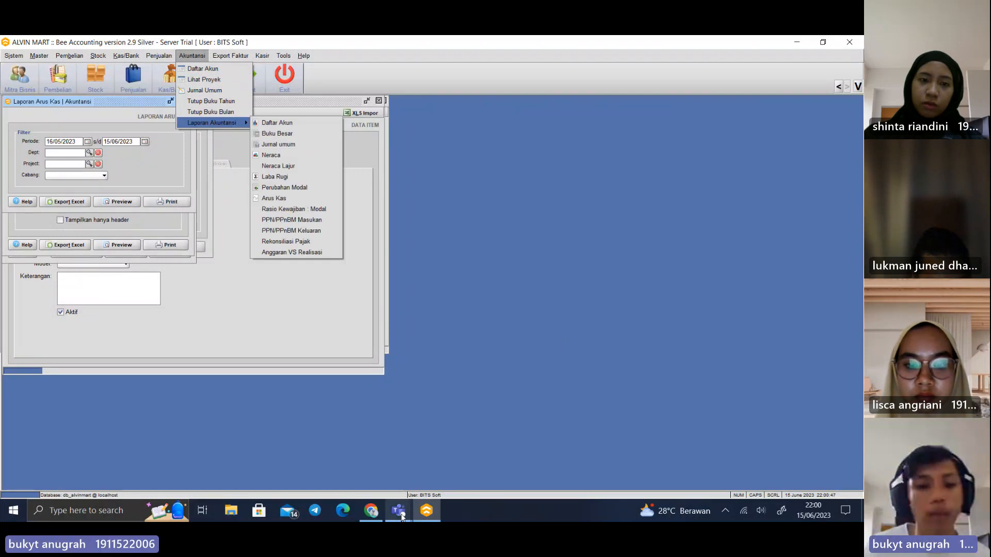
Switch to the Microsoft Teams meeting window for TB ERP KEL 8 BEE ACCOUNTING ALVIN MART and stop sharing the screen
mouse_move(397, 510)
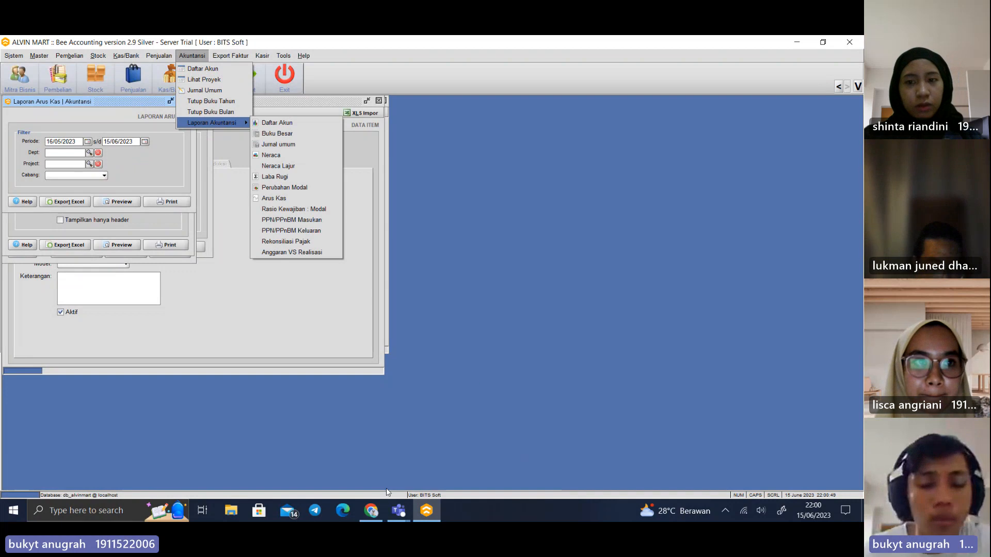
click(402, 514)
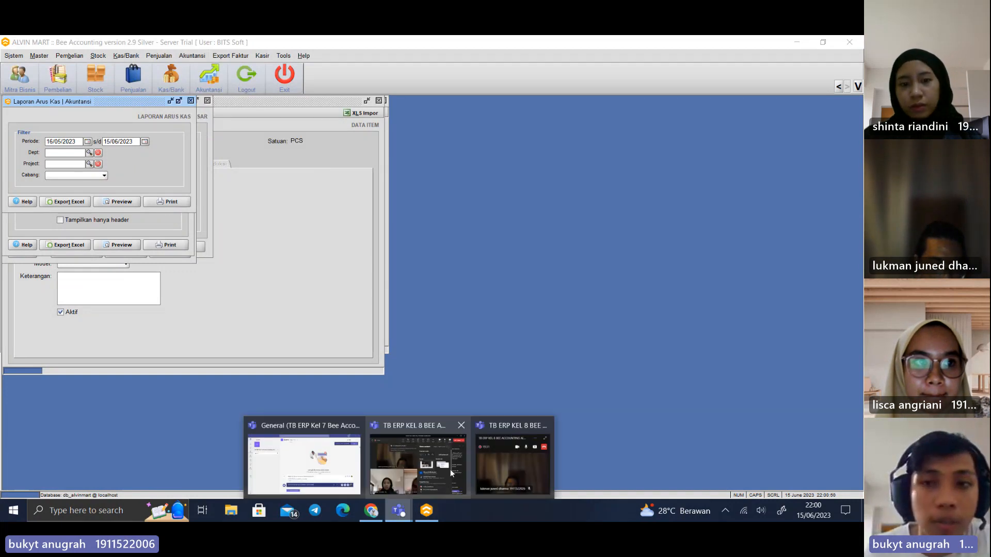
click(488, 450)
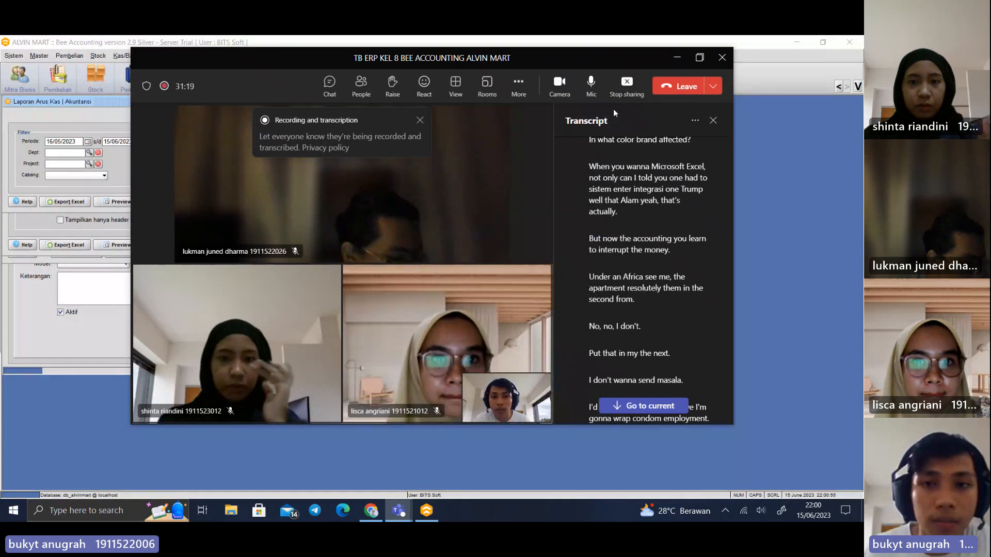
click(627, 82)
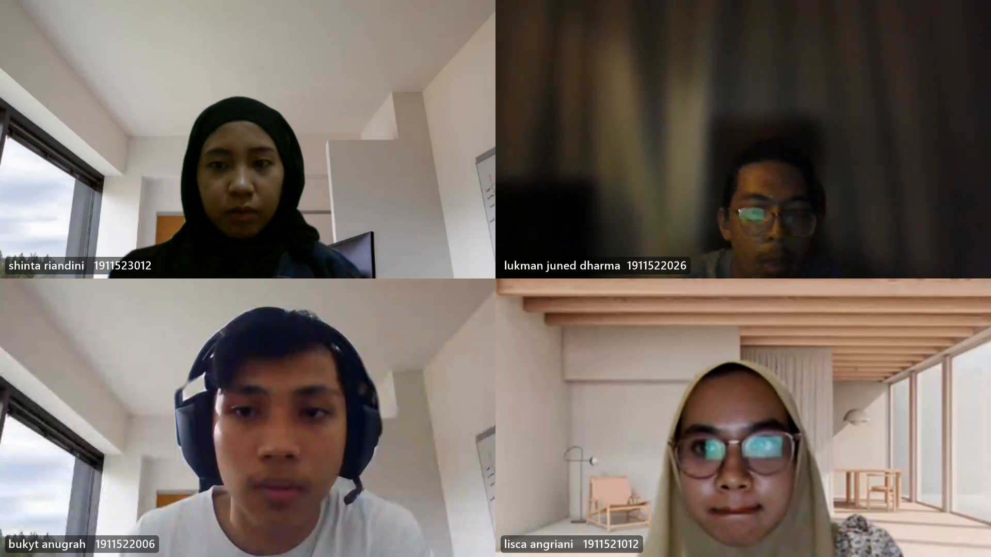